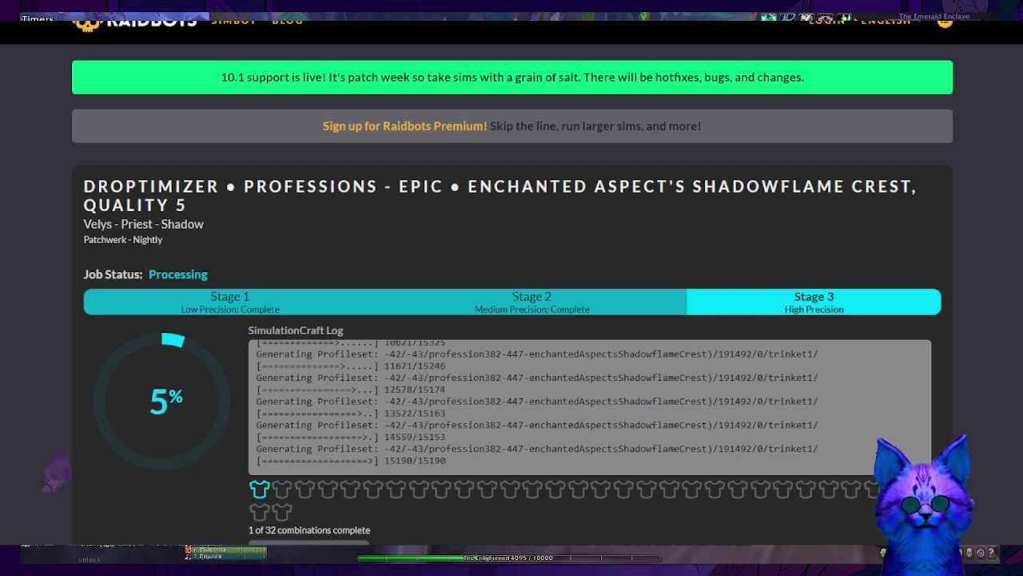
- Switch to the character's raid log page and look over the equipped gear list, its SimC export link and the talents
key(ctrl+Tab)
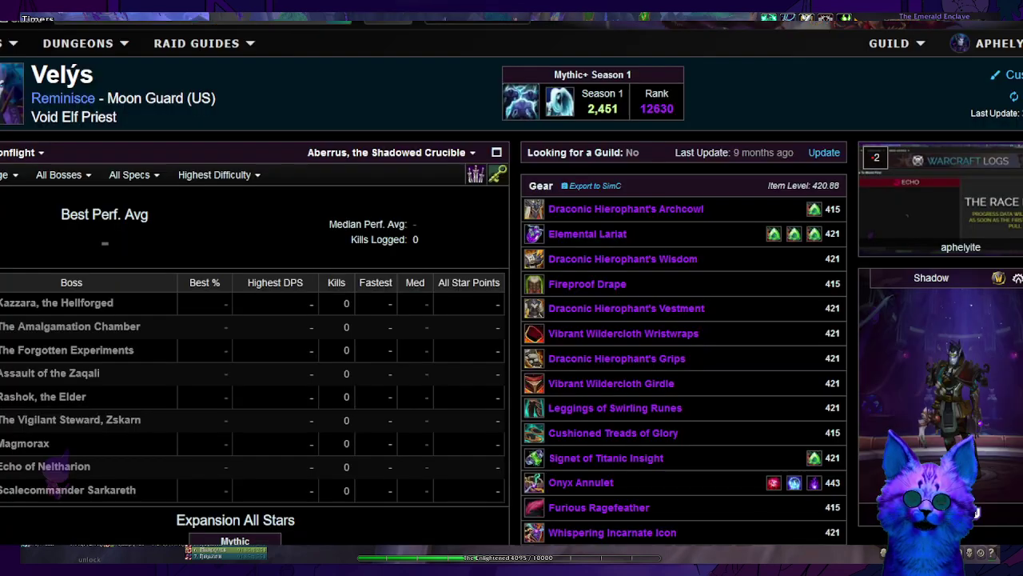
mouse_move(626, 210)
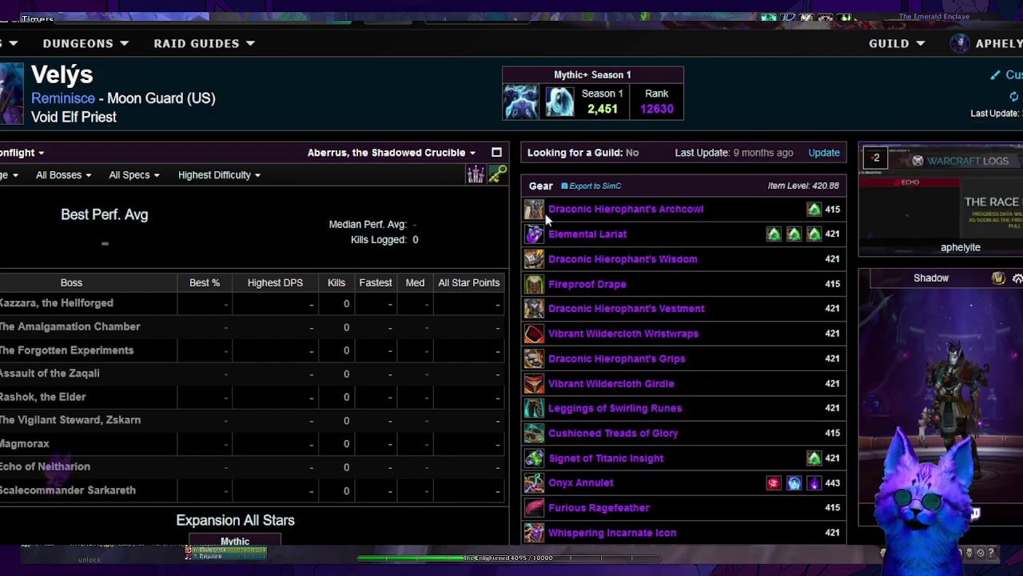
drag(654, 190, 527, 185)
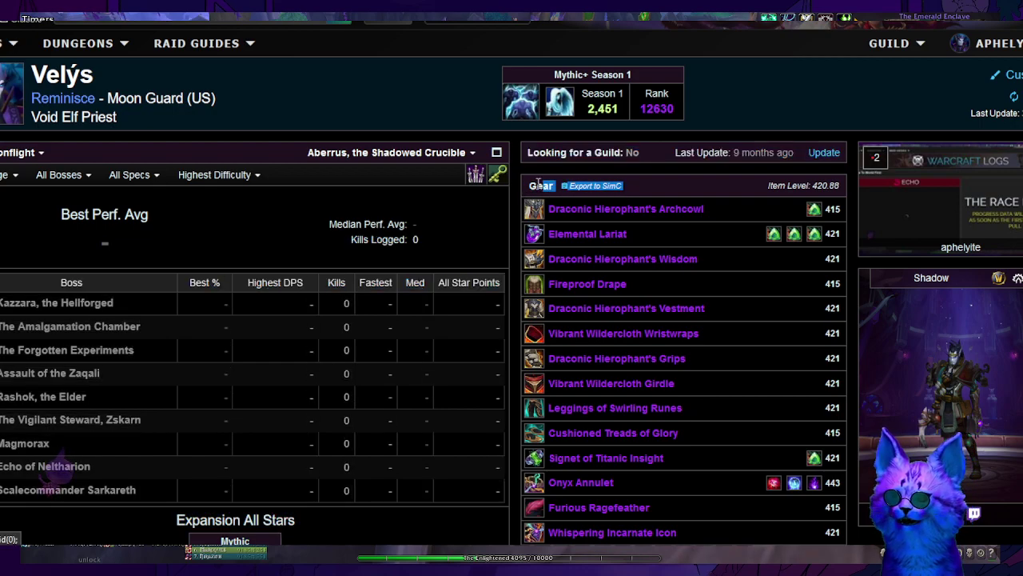
click(653, 187)
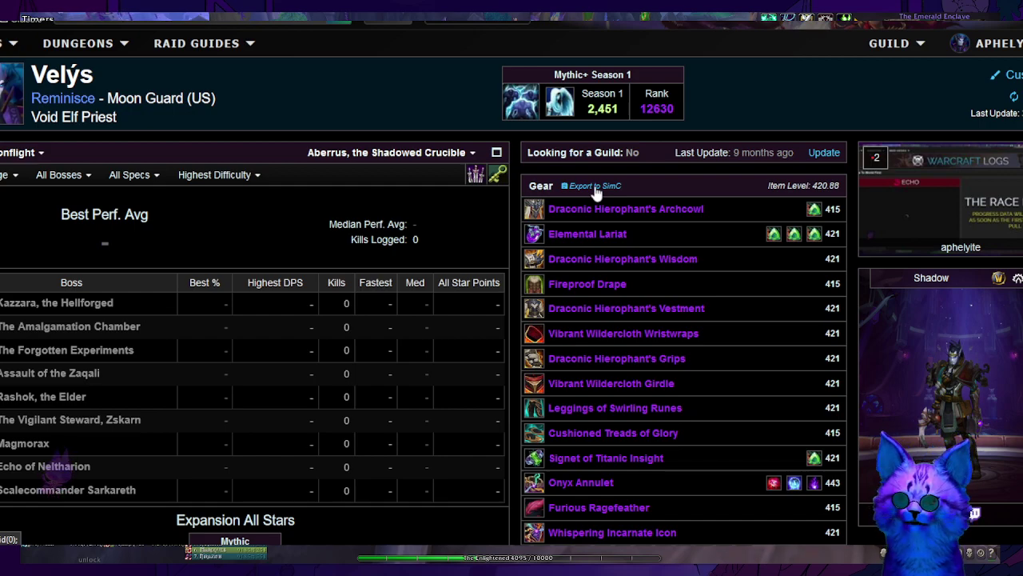
scroll(626, 184, down, 4)
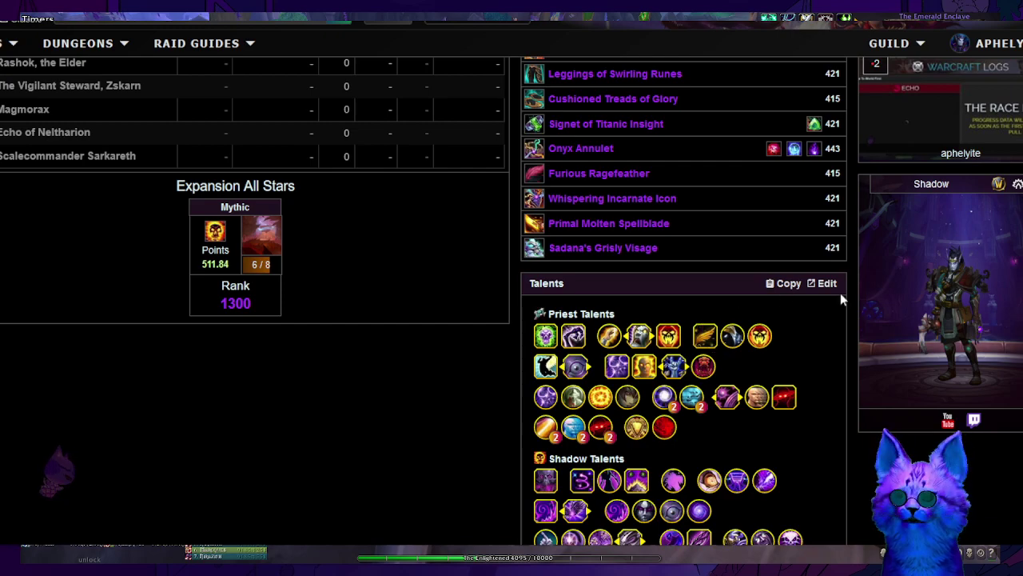
scroll(840, 293, up, 4)
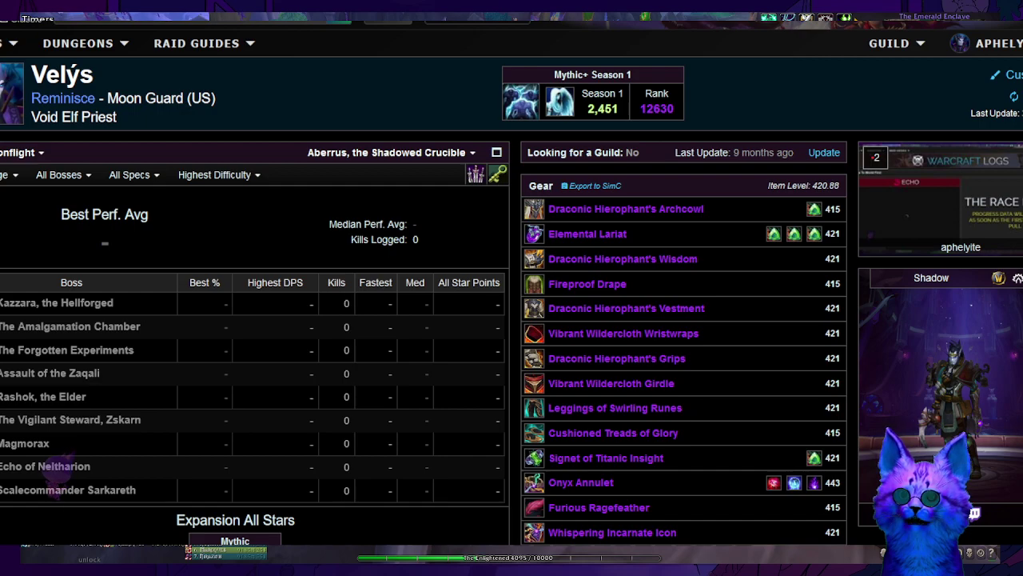
- Go to the Droptimizer setup page and inspect the text loaded from the SimC addon
key(ctrl+Tab)
key(ctrl+Tab)
key(ctrl+Tab)
key(ctrl+Tab)
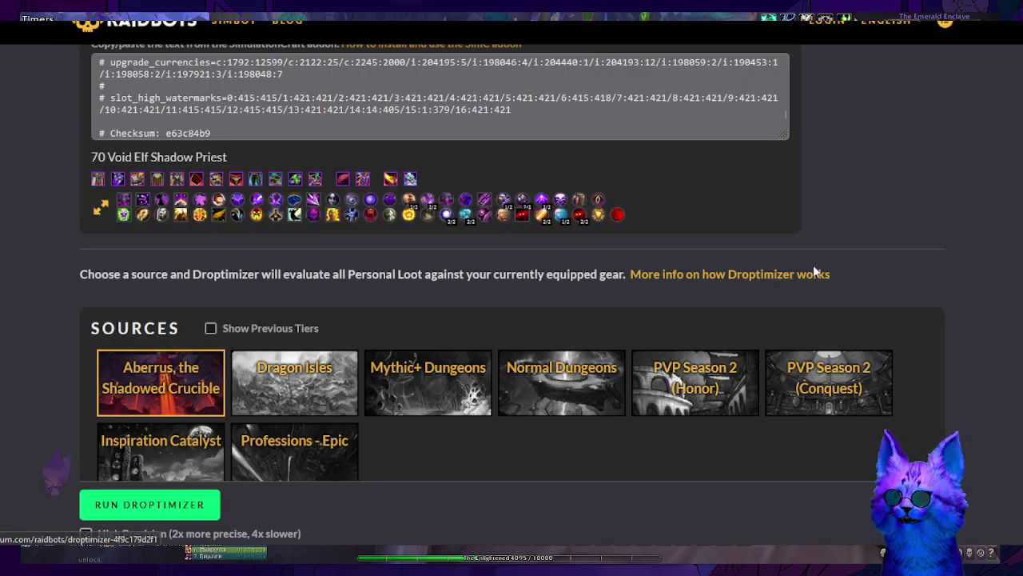
scroll(813, 265, down, 1)
scroll(776, 279, up, 5)
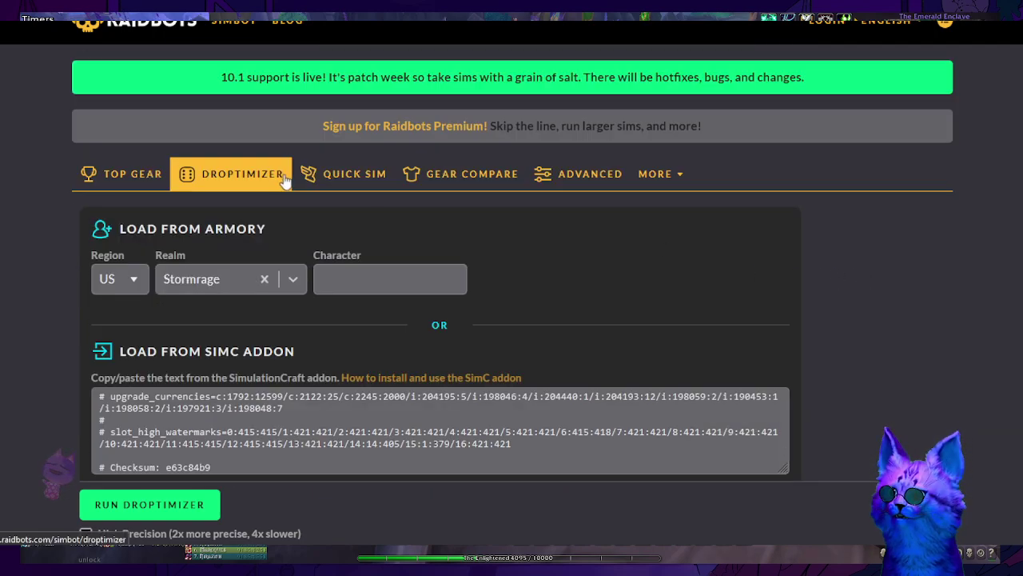
click(232, 176)
scroll(79, 191, down, 2)
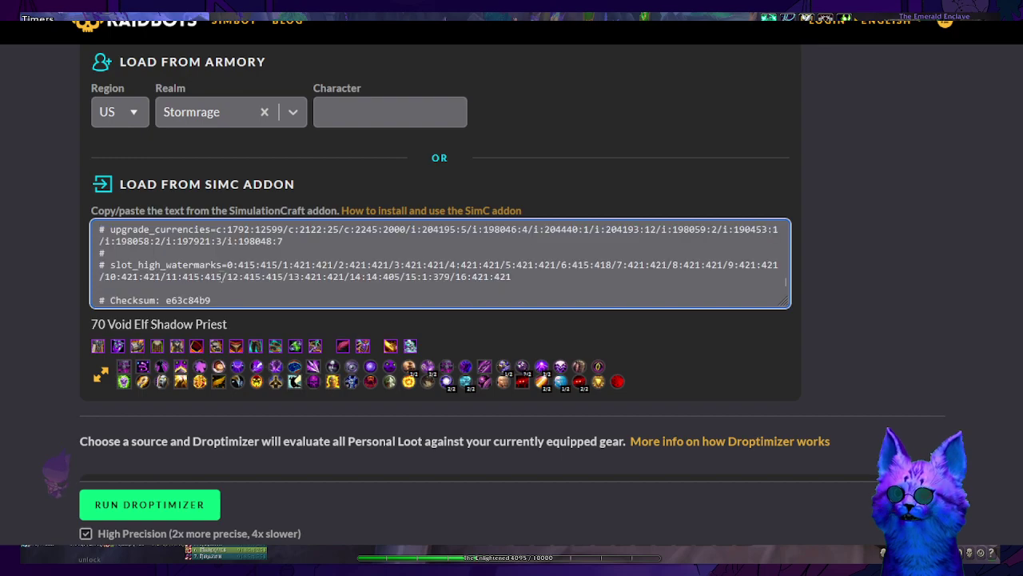
triple_click(224, 276)
click(32, 255)
- Examine the Heroic difficulty of Aberrus, the Shadowed Crucible and its items to sim, from main hand to trinkets
scroll(36, 240, down, 4)
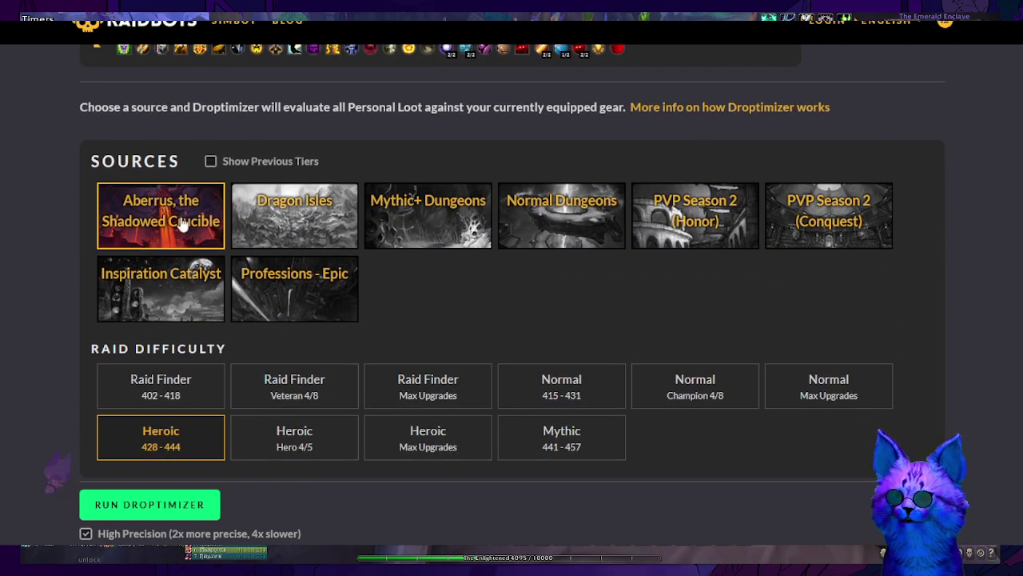
scroll(36, 244, down, 2)
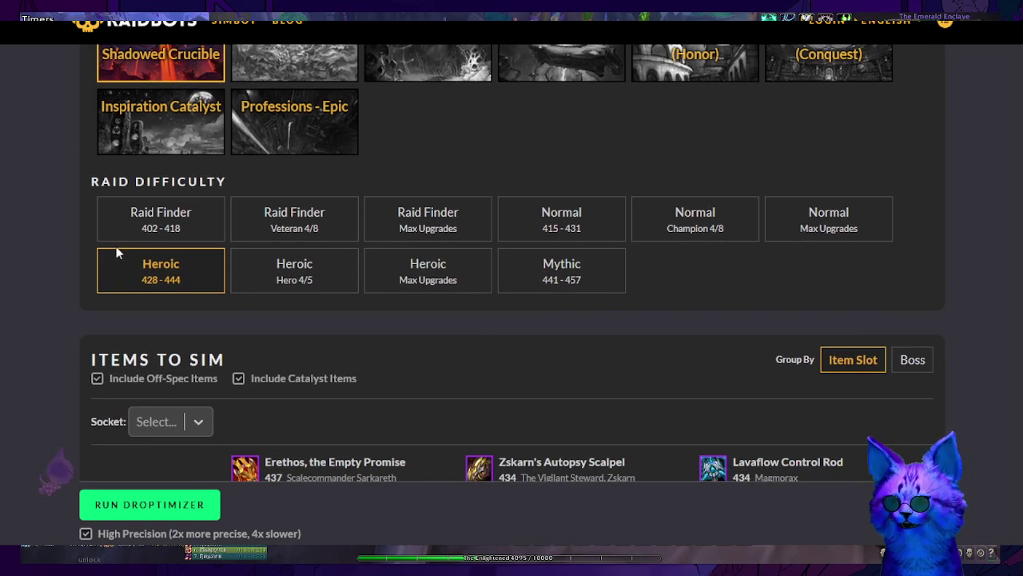
scroll(92, 254, down, 3)
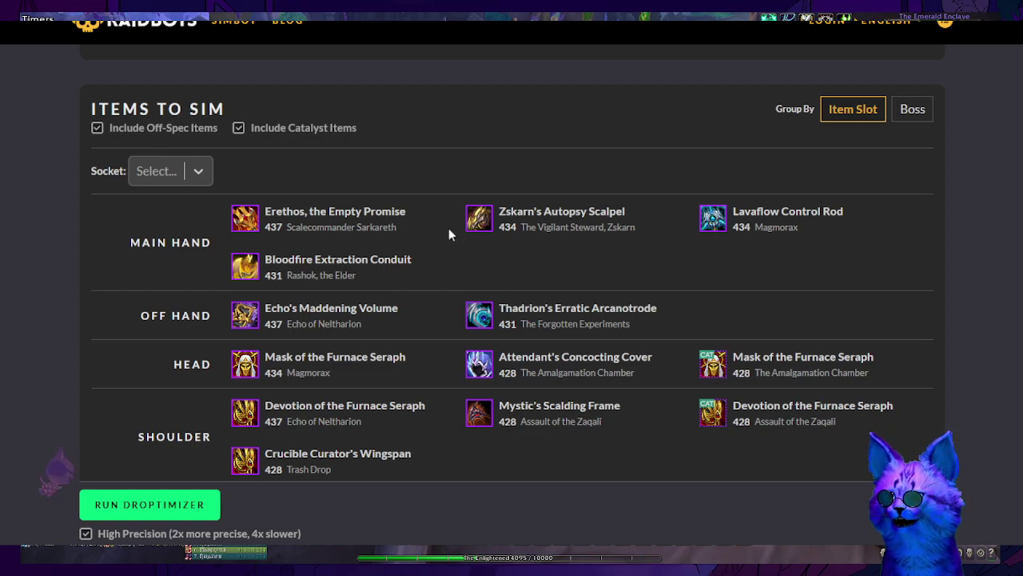
mouse_move(240, 224)
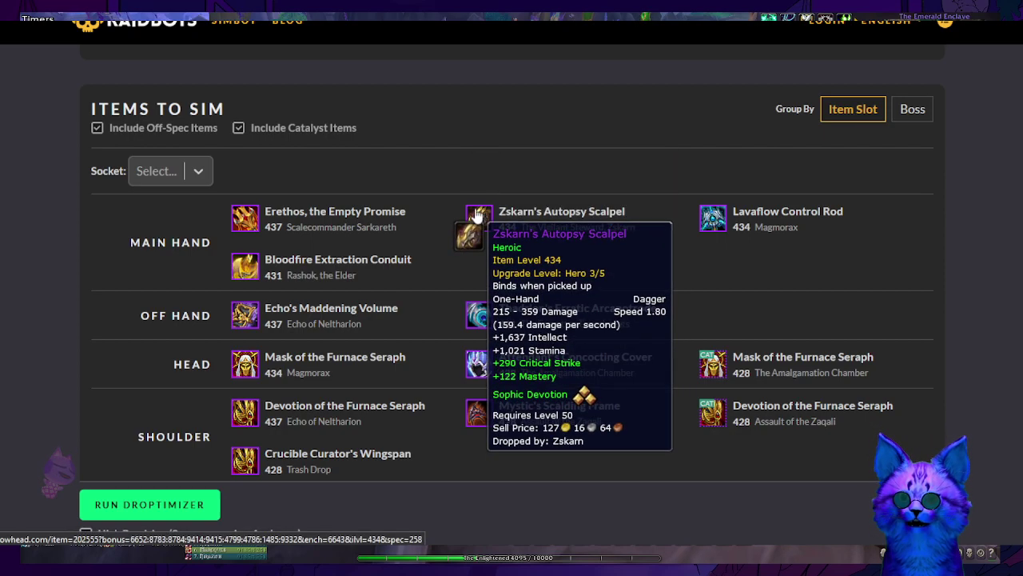
mouse_move(713, 212)
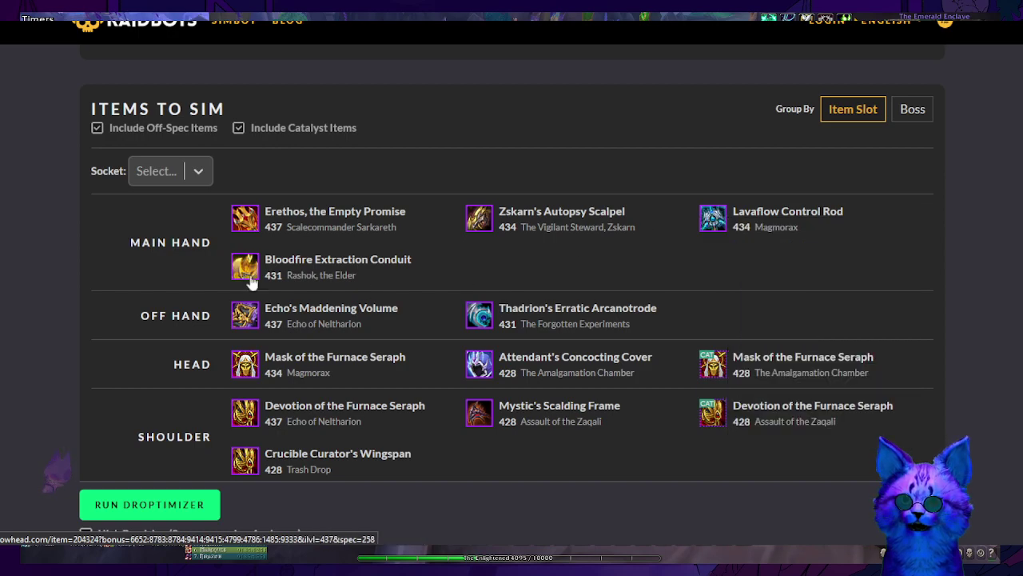
mouse_move(250, 271)
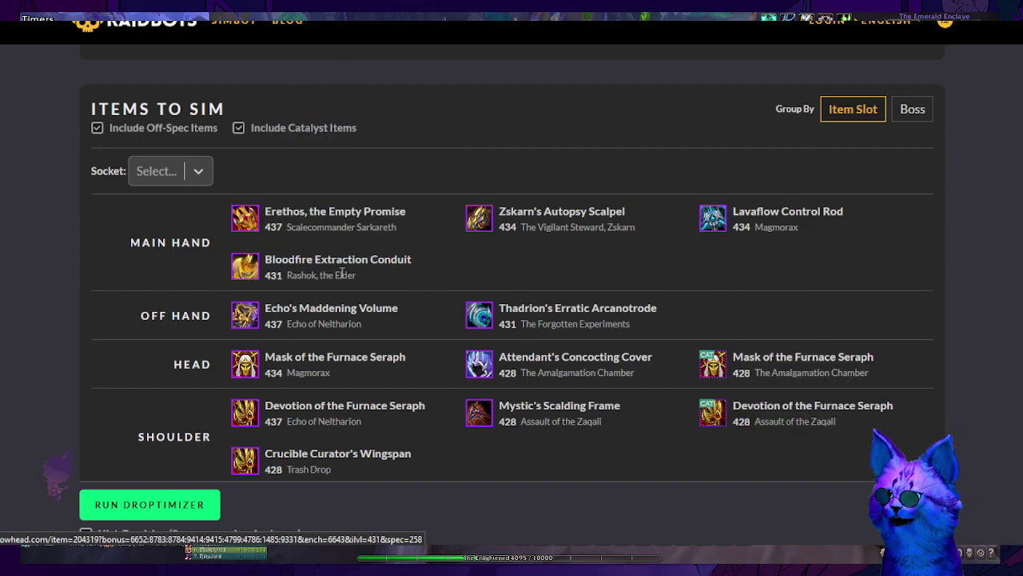
scroll(426, 274, down, 1)
scroll(427, 274, down, 3)
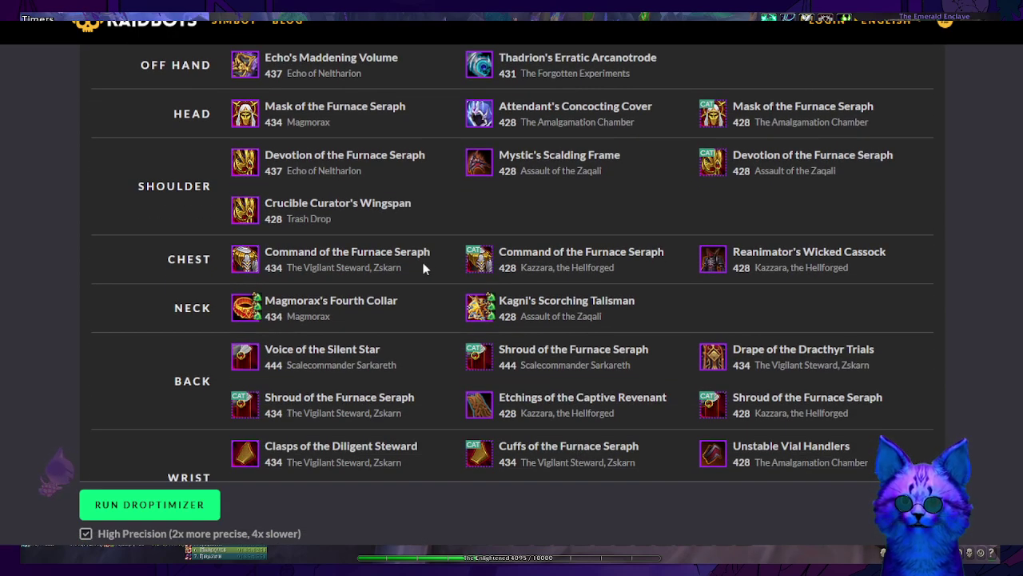
scroll(425, 269, up, 1)
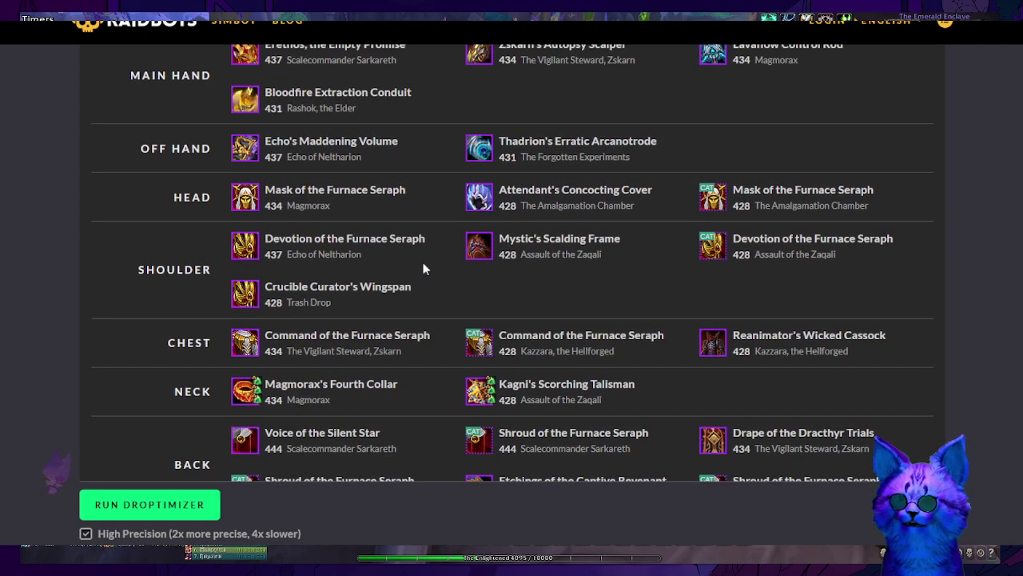
scroll(425, 270, up, 1)
scroll(424, 270, down, 10)
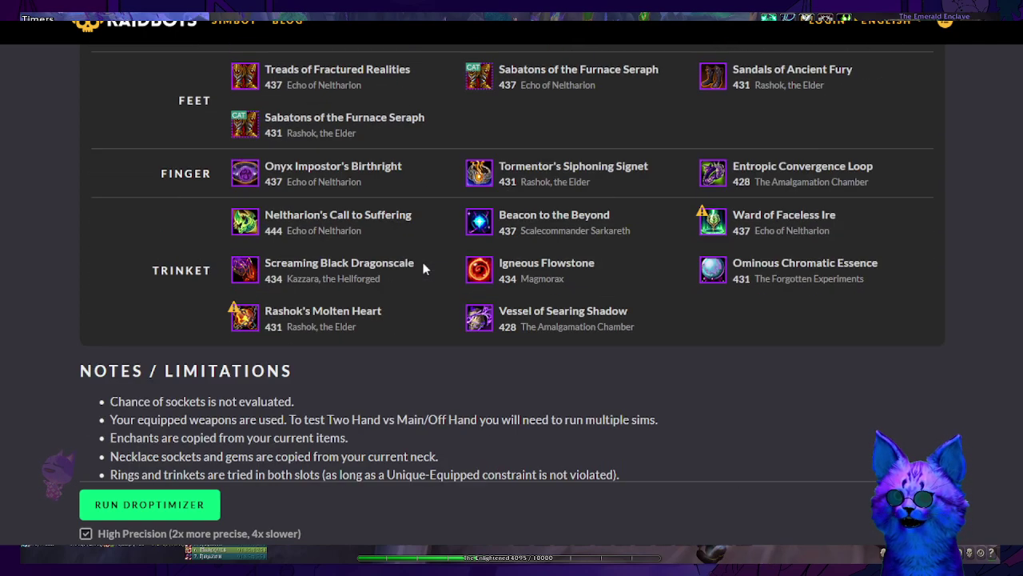
scroll(426, 272, up, 2)
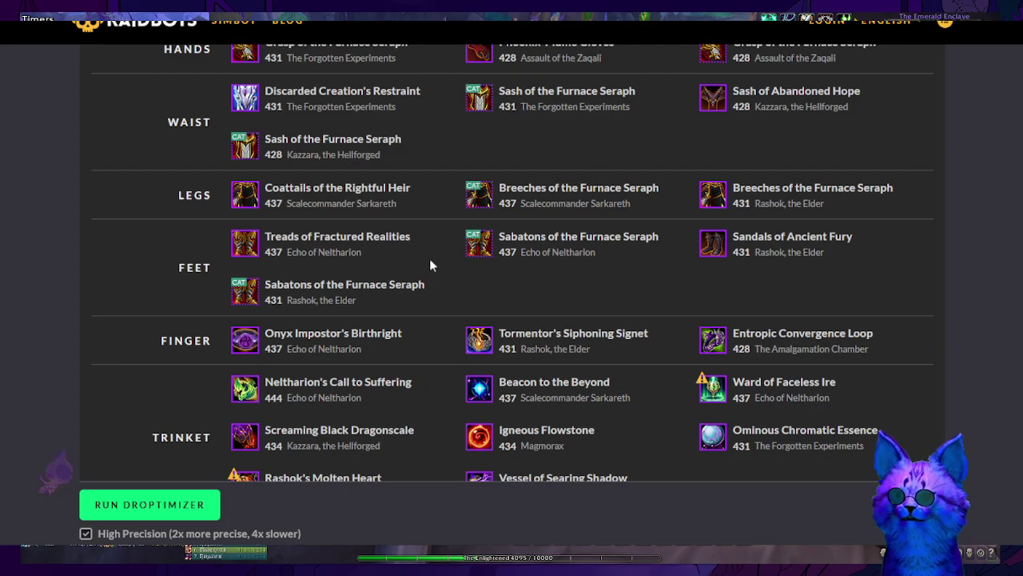
- Choose Professions - Epic as the source and examine which crafted items are available or excluded for each slot
scroll(430, 273, up, 12)
scroll(430, 223, down, 2)
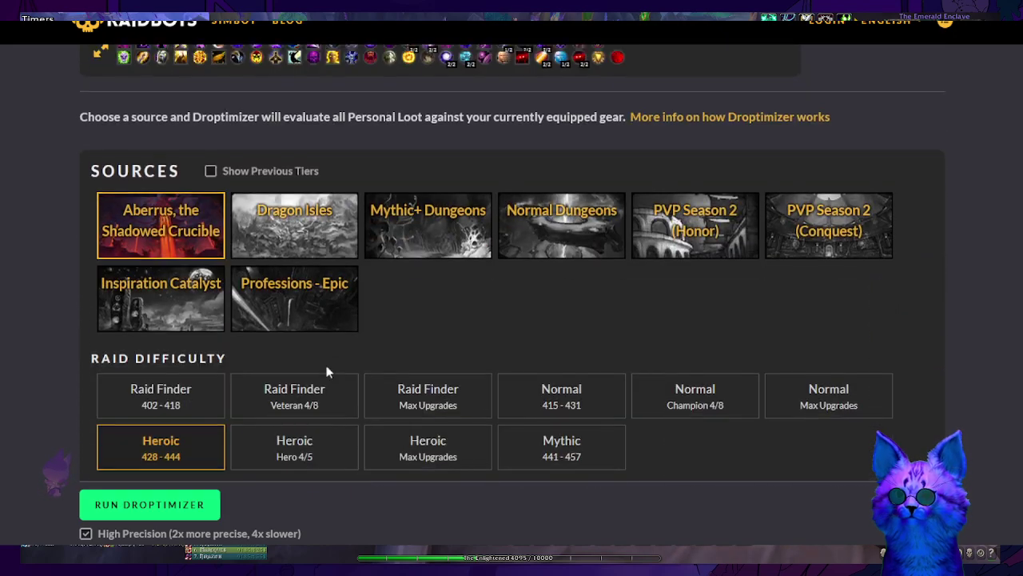
click(290, 295)
scroll(467, 281, down, 4)
scroll(467, 282, down, 5)
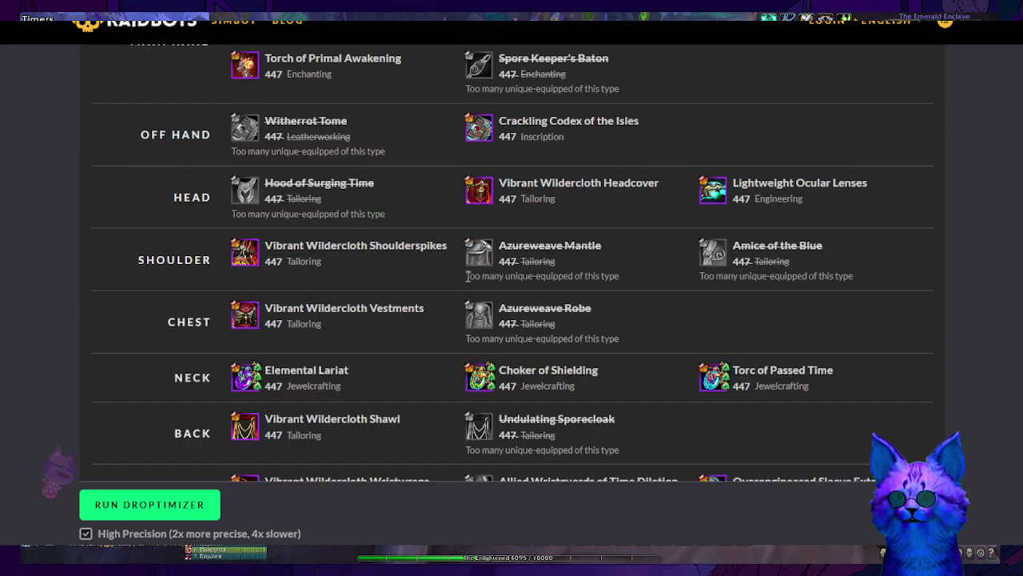
mouse_move(475, 252)
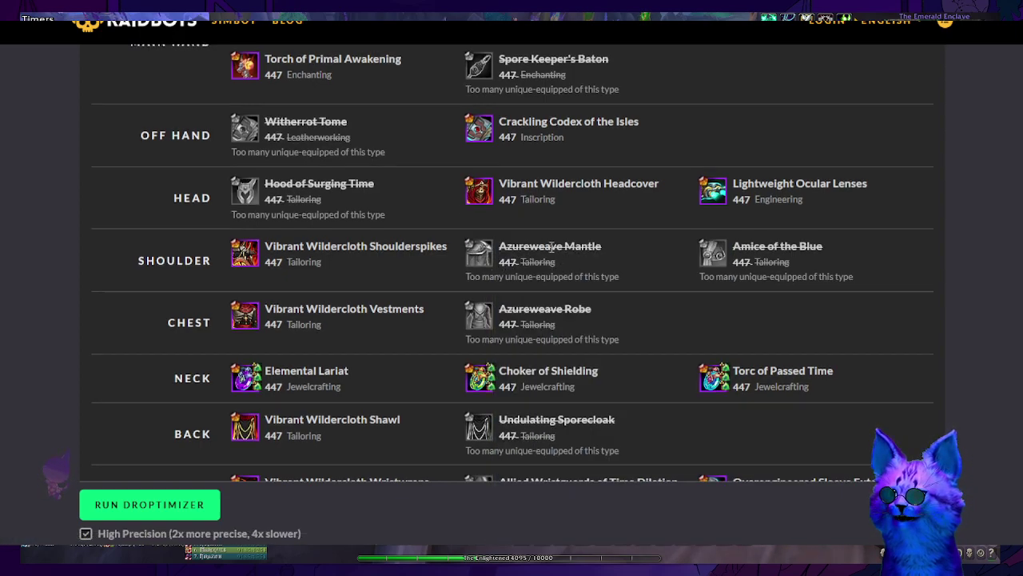
scroll(550, 253, up, 4)
scroll(549, 253, down, 2)
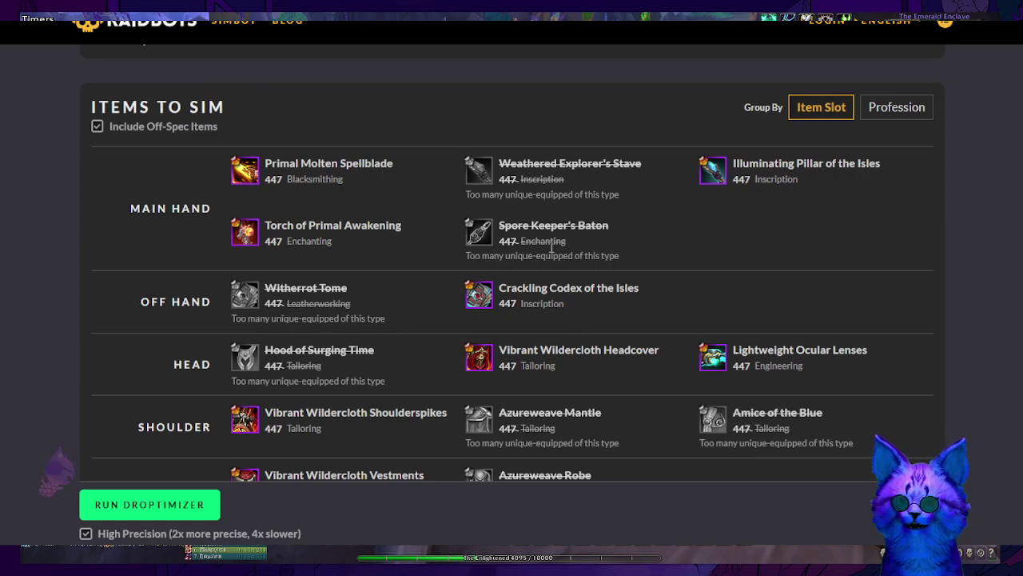
mouse_move(484, 171)
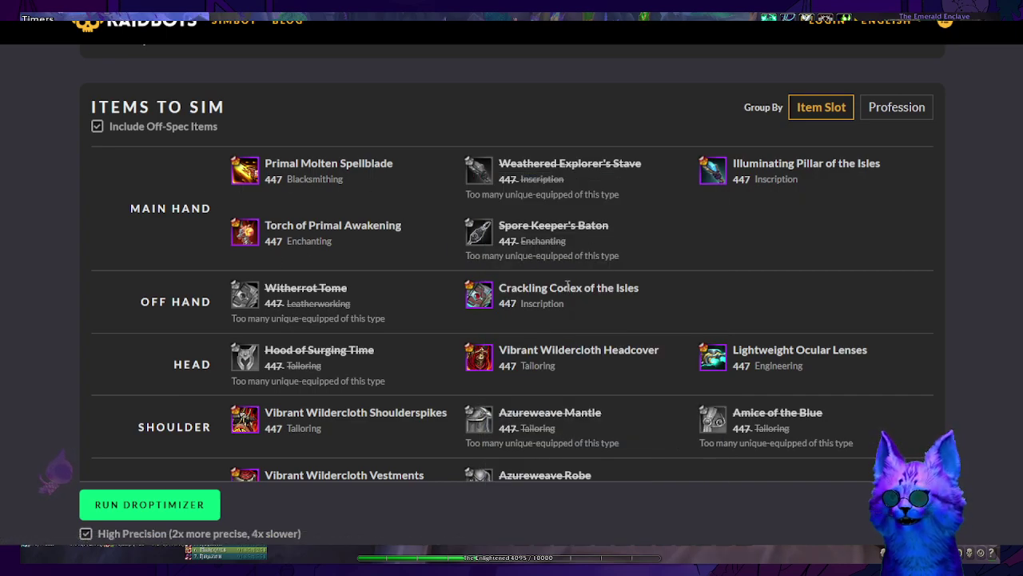
mouse_move(254, 309)
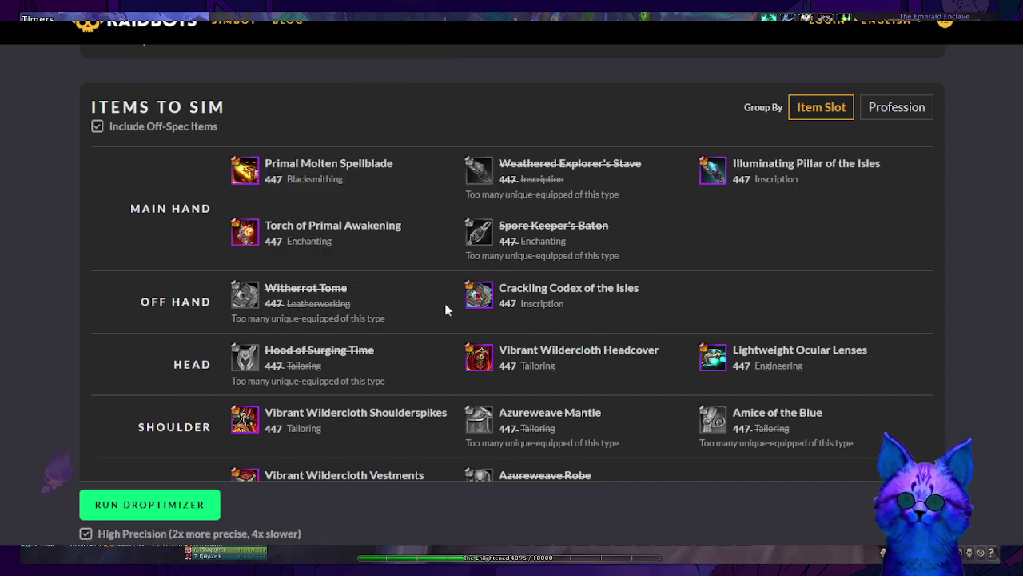
scroll(314, 195, up, 1)
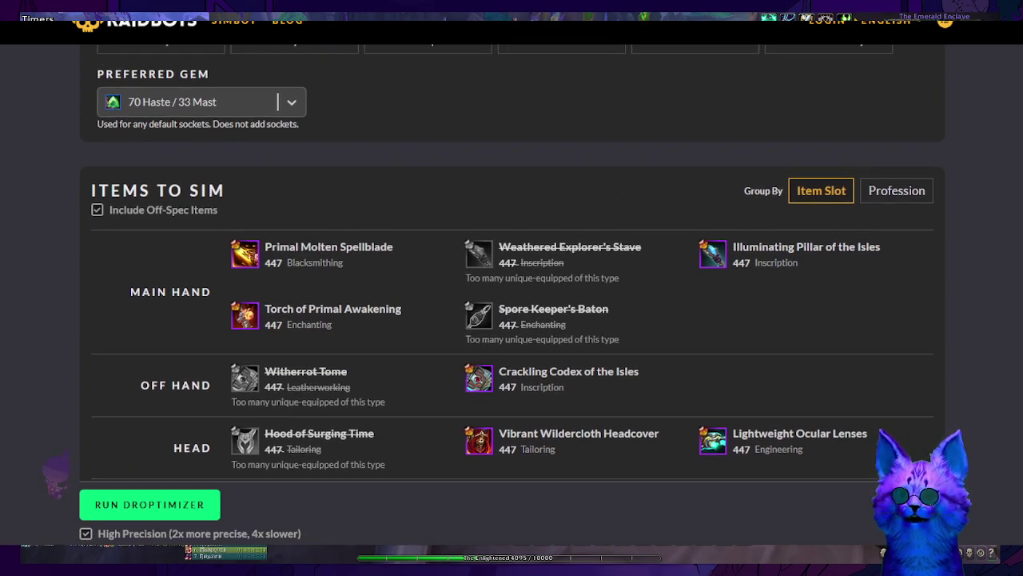
- Set the source back to Aberrus, the Shadowed Crucible and review the Simulation Options such as fight style and SimC version
scroll(263, 167, up, 7)
click(176, 228)
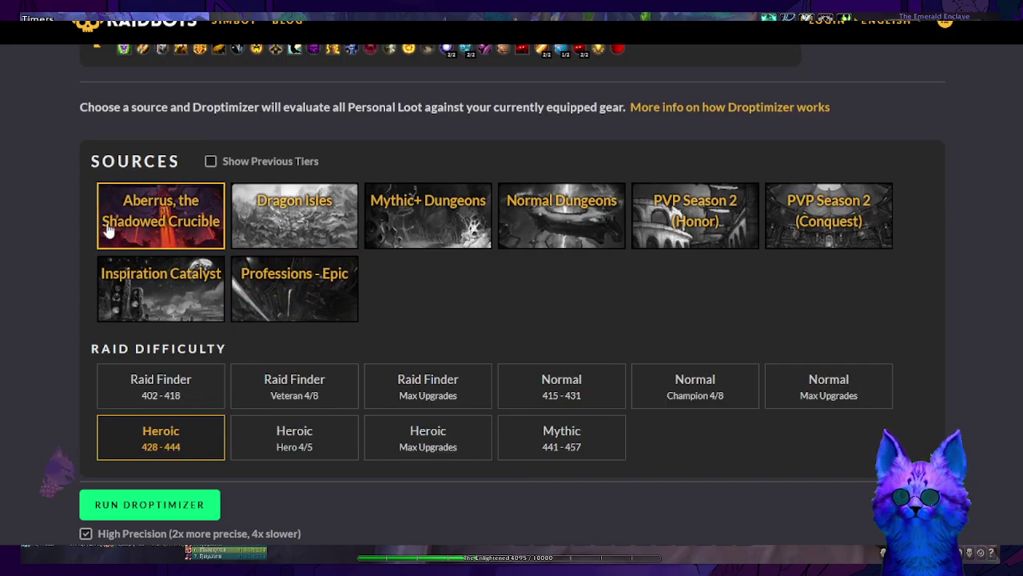
scroll(74, 215, down, 15)
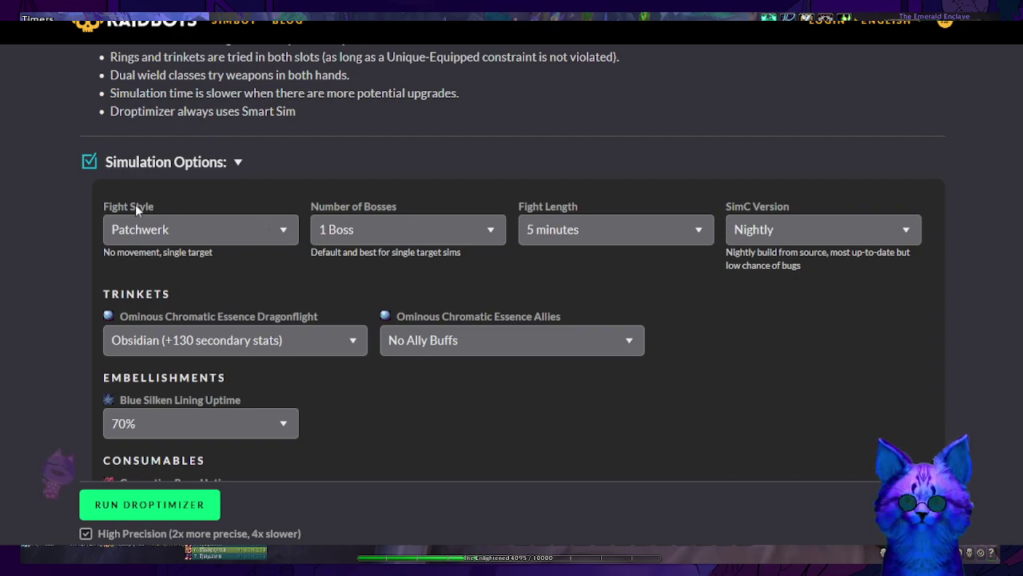
scroll(85, 211, down, 4)
scroll(80, 213, up, 3)
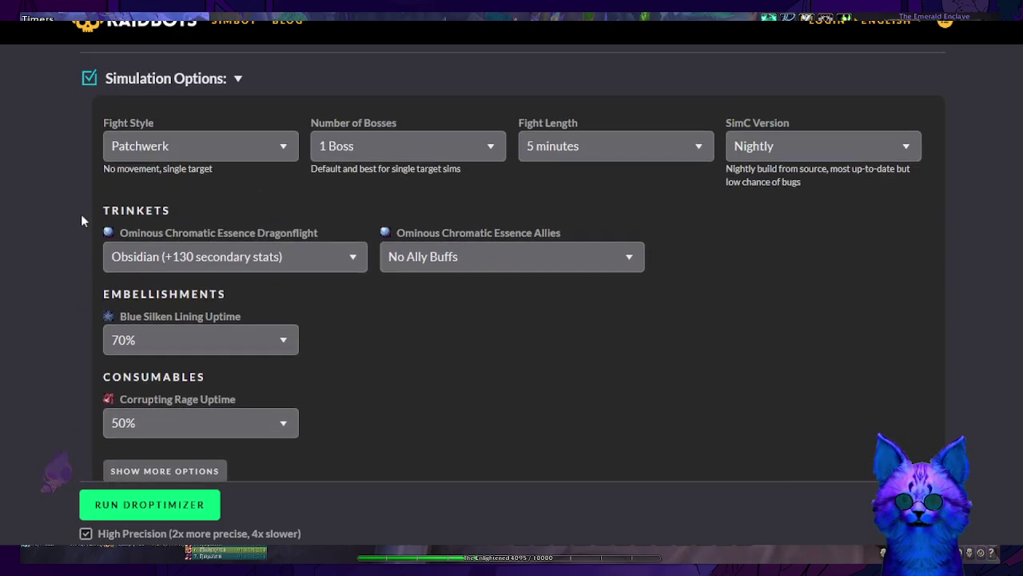
scroll(705, 374, down, 3)
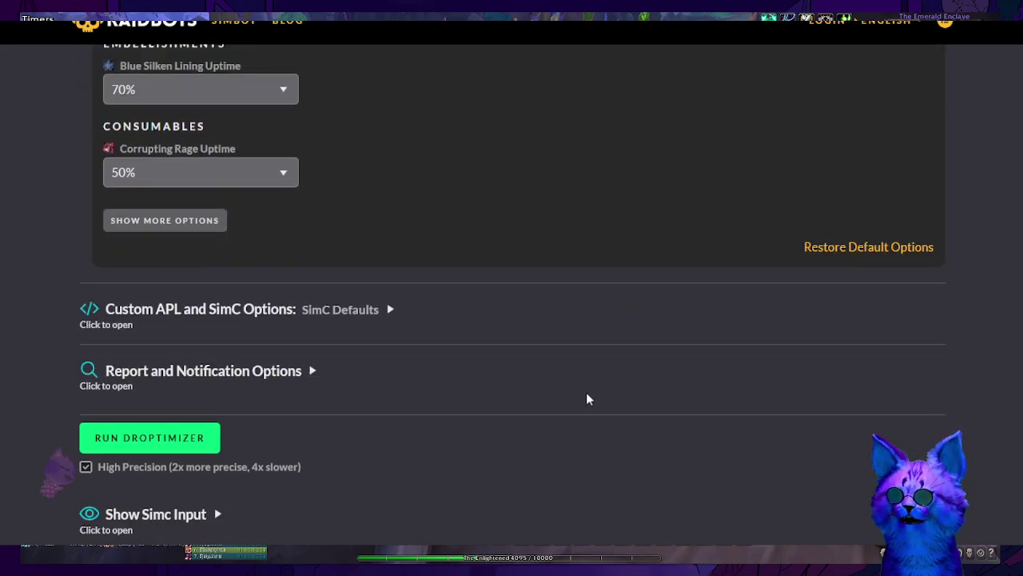
scroll(591, 387, up, 10)
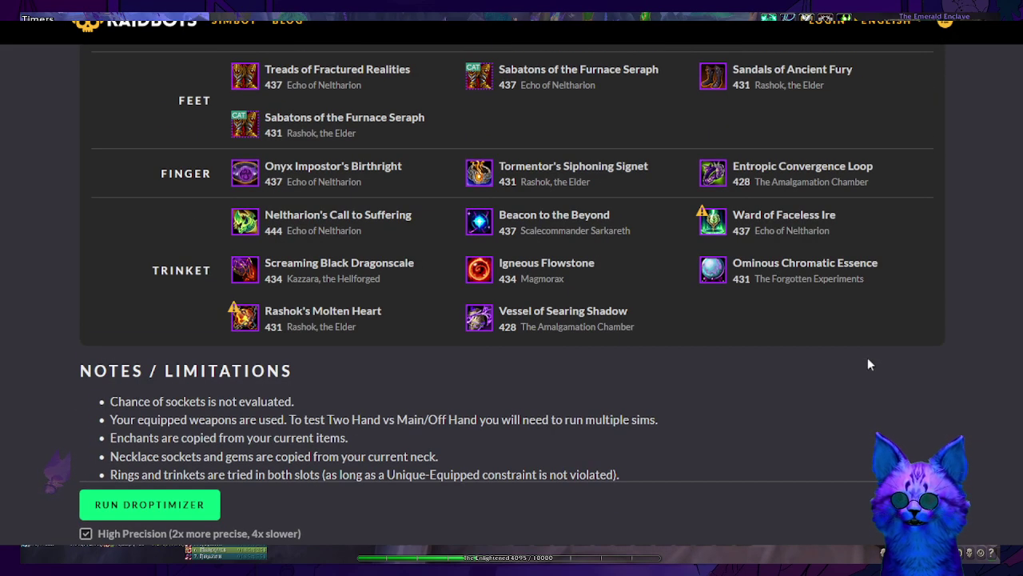
scroll(863, 361, down, 5)
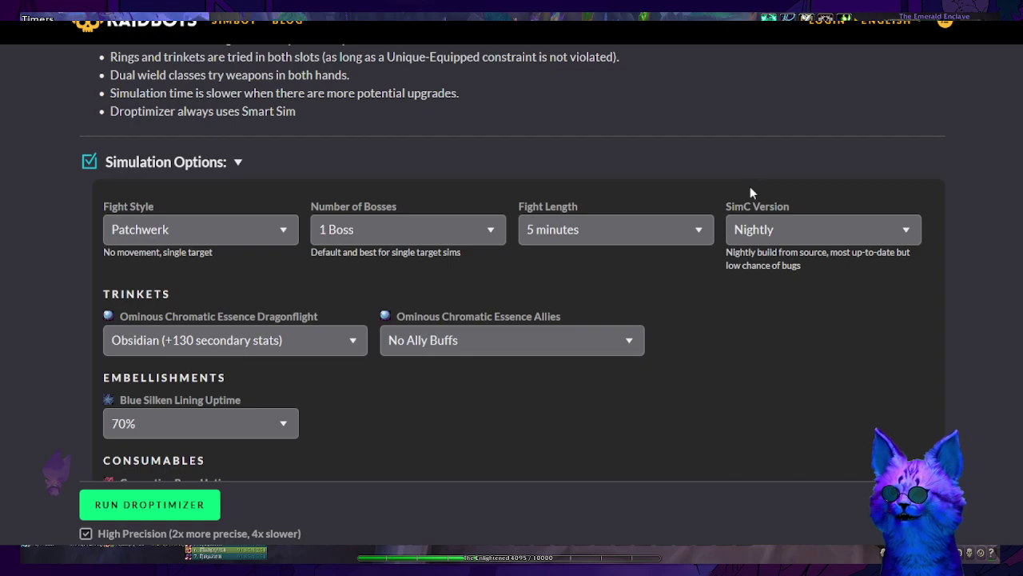
scroll(878, 187, up, 5)
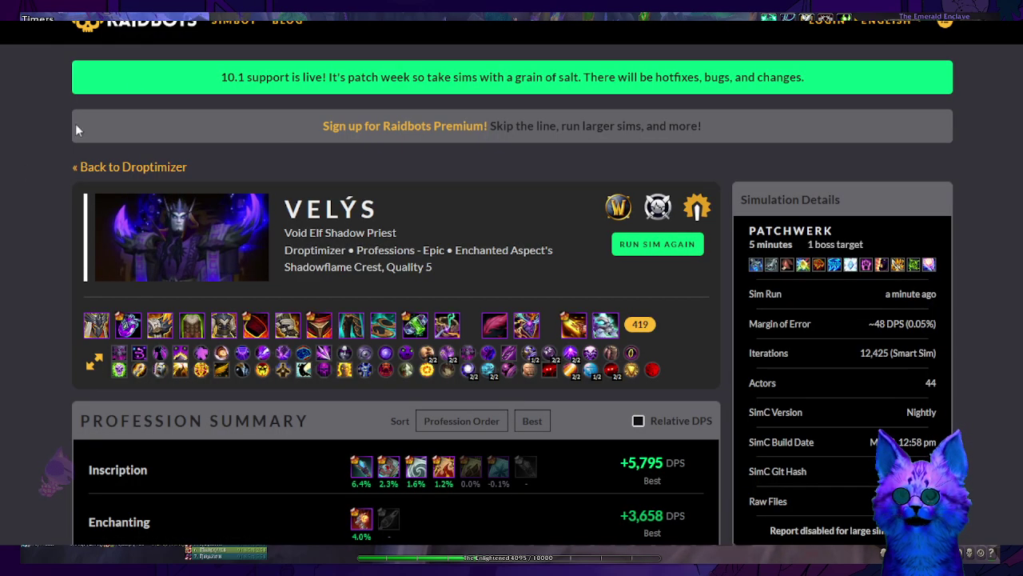
- View the Professions - Epic report and switch to the boss summary of the Heroic Aberrus, the Shadowed Crucible report
scroll(46, 146, down, 1)
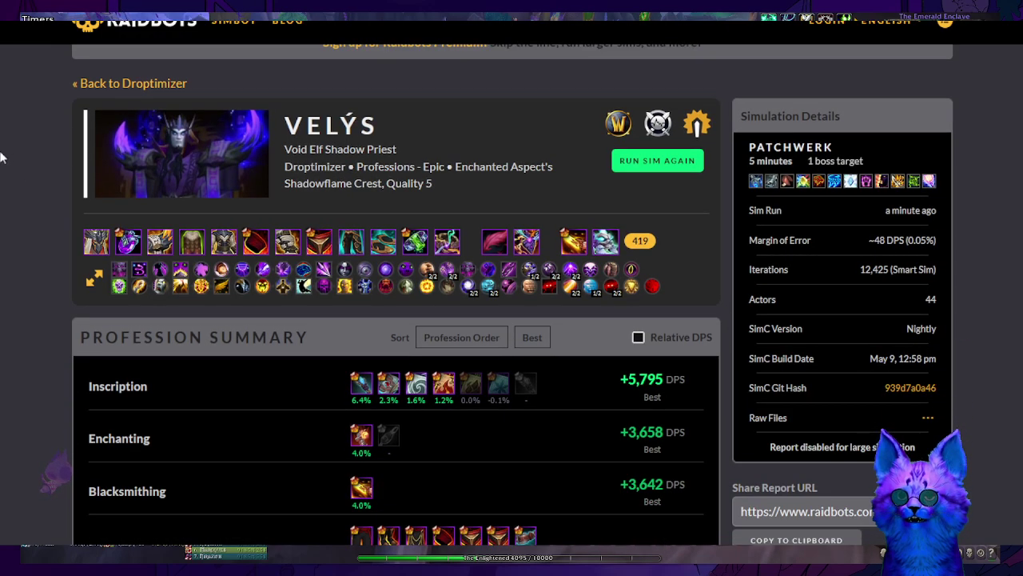
key(ctrl+Tab)
scroll(109, 145, down, 2)
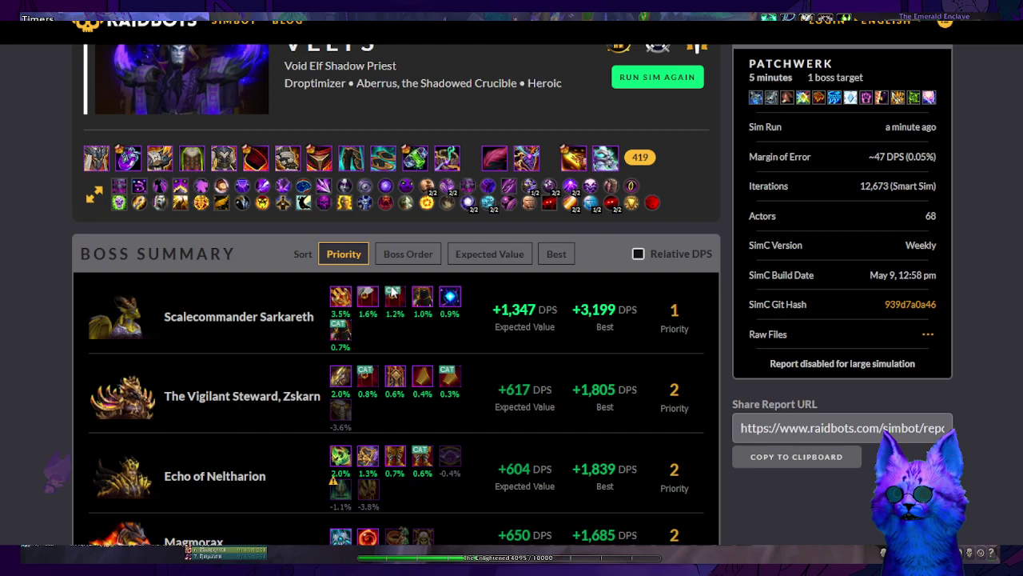
- Examine the Heroic Aberrus boss summary, comparing item upgrades and priorities from Scalecommander Sarkareth down to Assault of the Zaqali
mouse_move(342, 307)
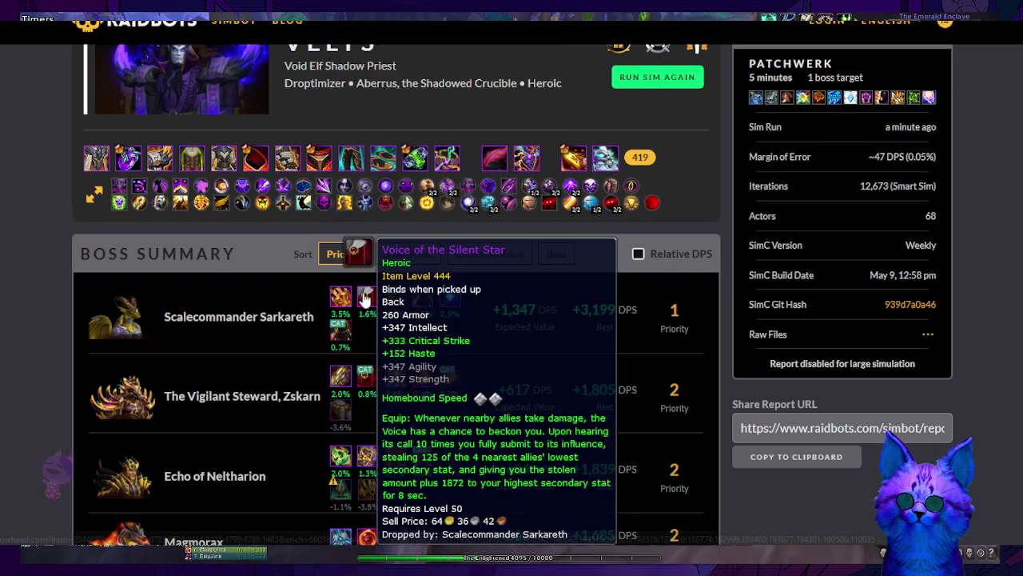
scroll(342, 302, down, 3)
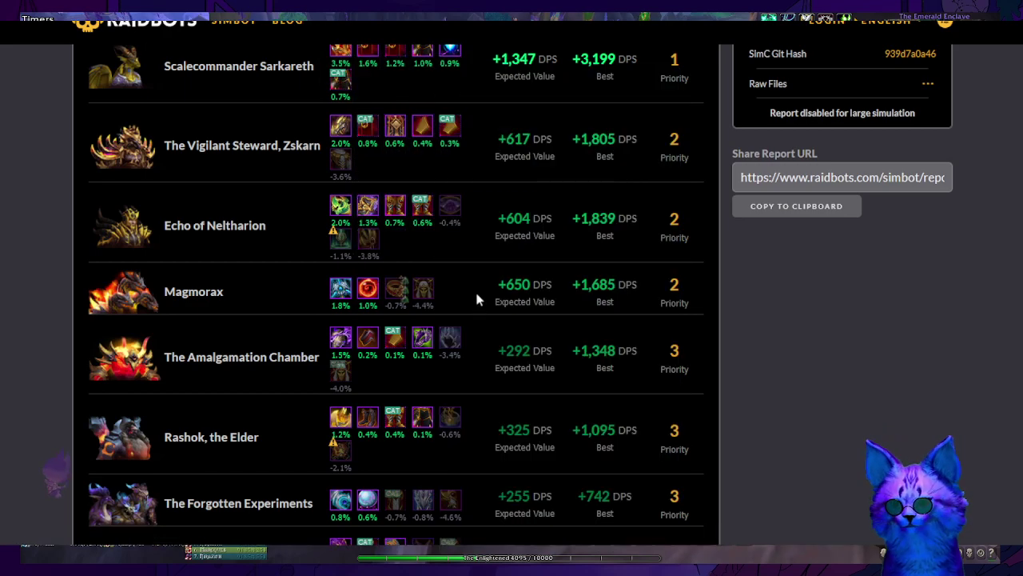
scroll(476, 299, down, 1)
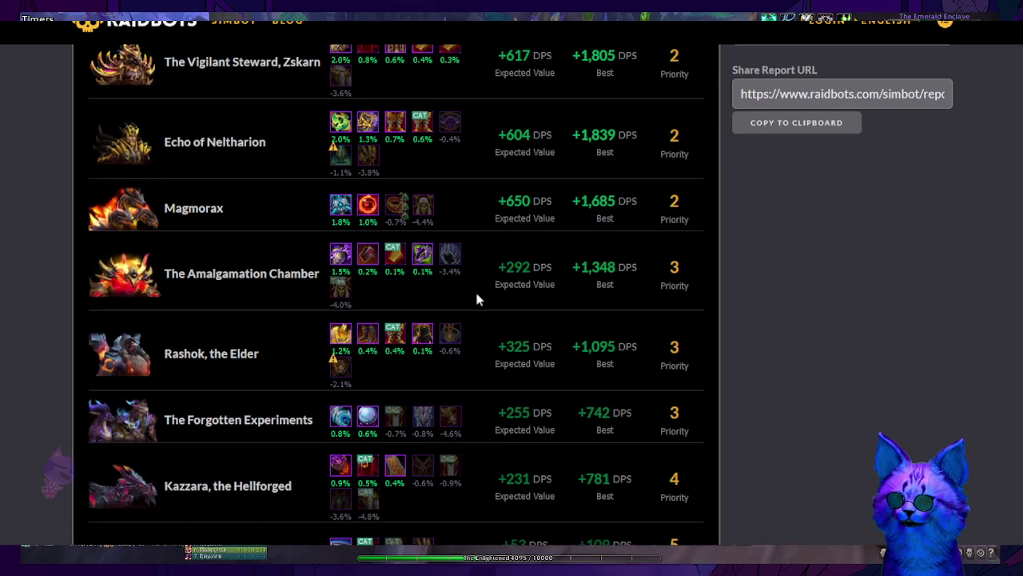
scroll(480, 253, down, 3)
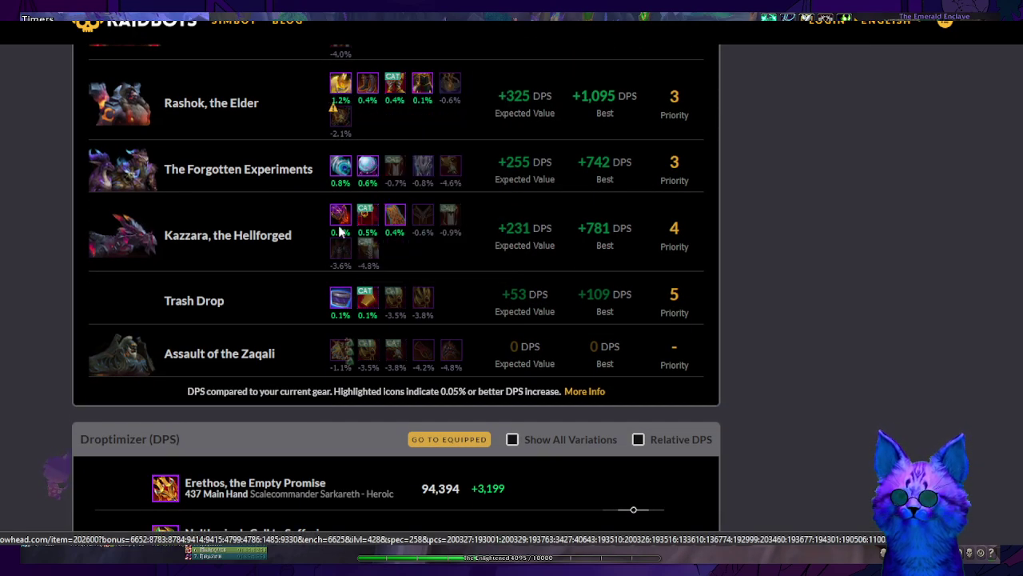
mouse_move(370, 222)
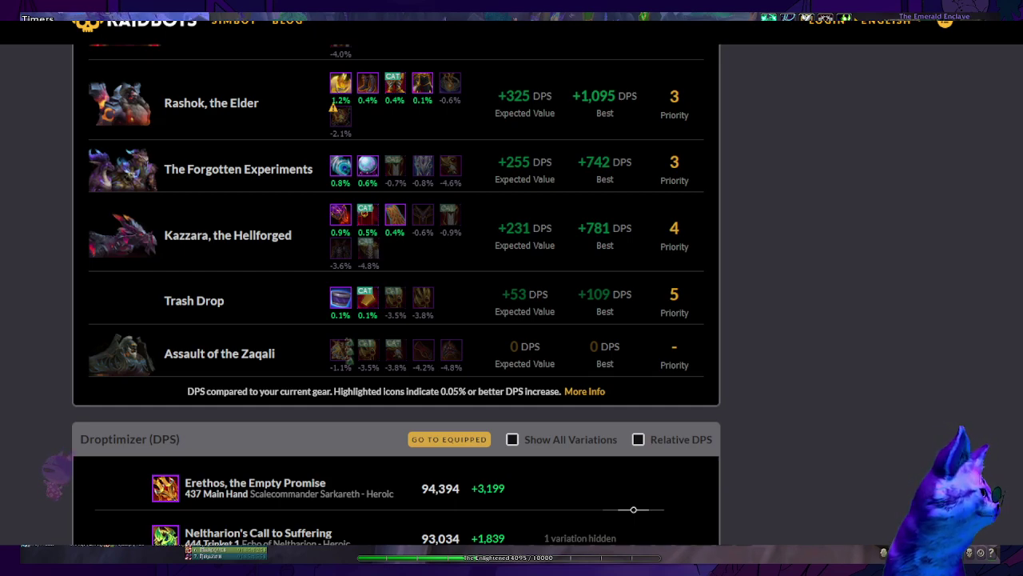
- Open wowaudit in a new browser tab and go to the guild team's personal wishlist page
key(ctrl+t)
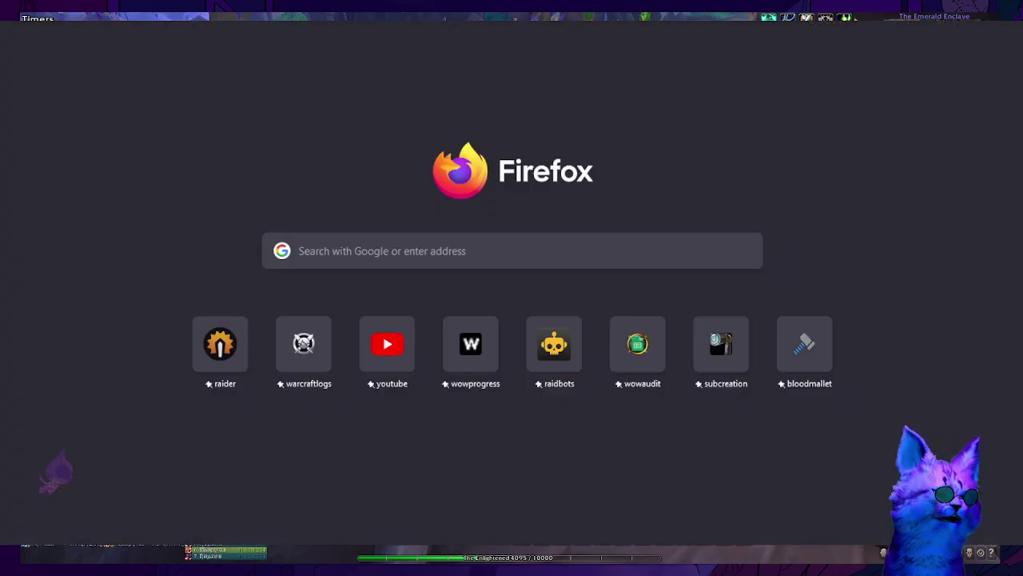
text(wowau)
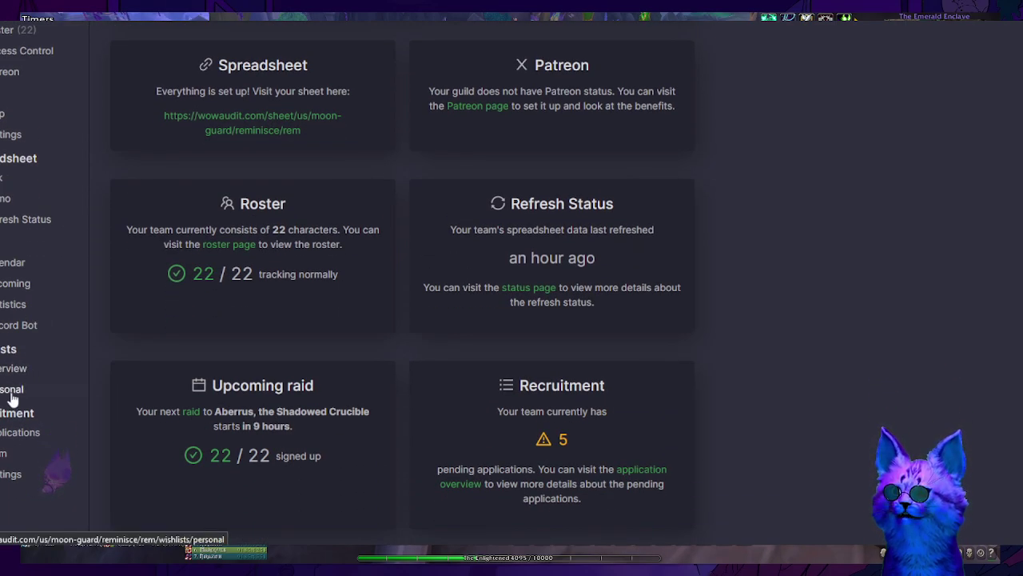
click(12, 391)
- Copy the URL of the Normal Aberrus Droptimizer report and upload it to the wowaudit personal wishlist
key(ctrl+Tab)
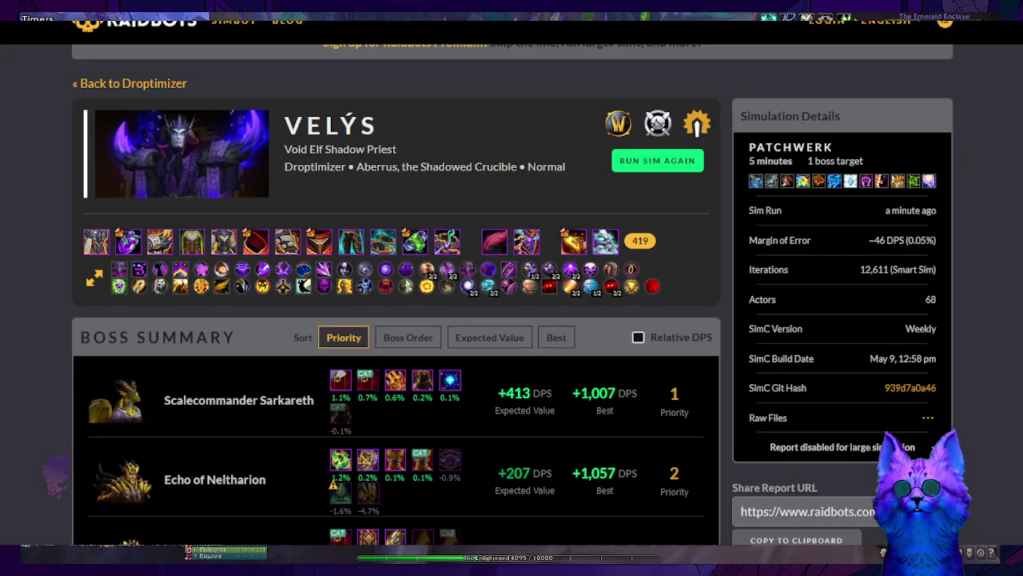
key(ctrl+Tab)
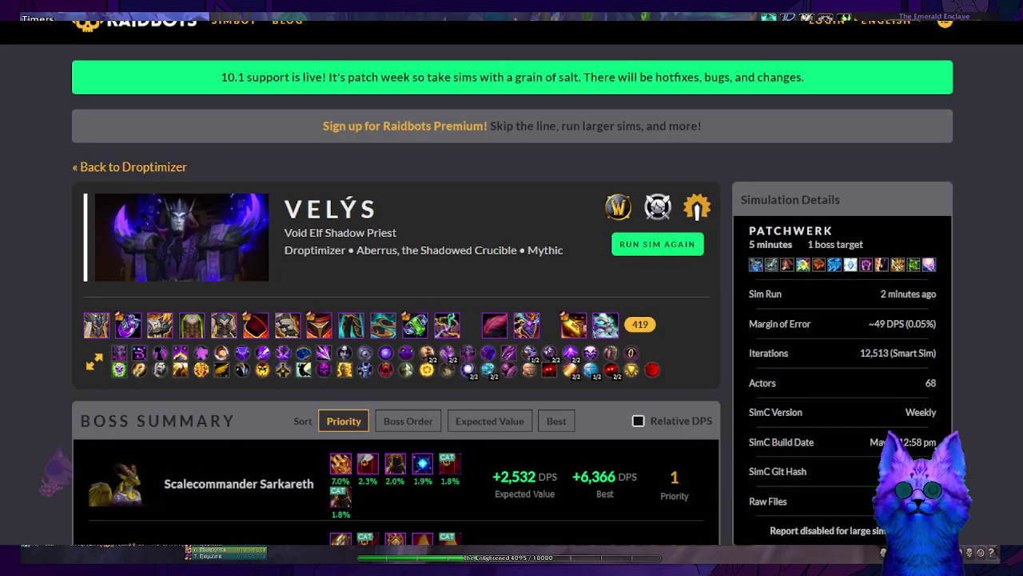
key(ctrl+Tab)
key(ctrl+l)
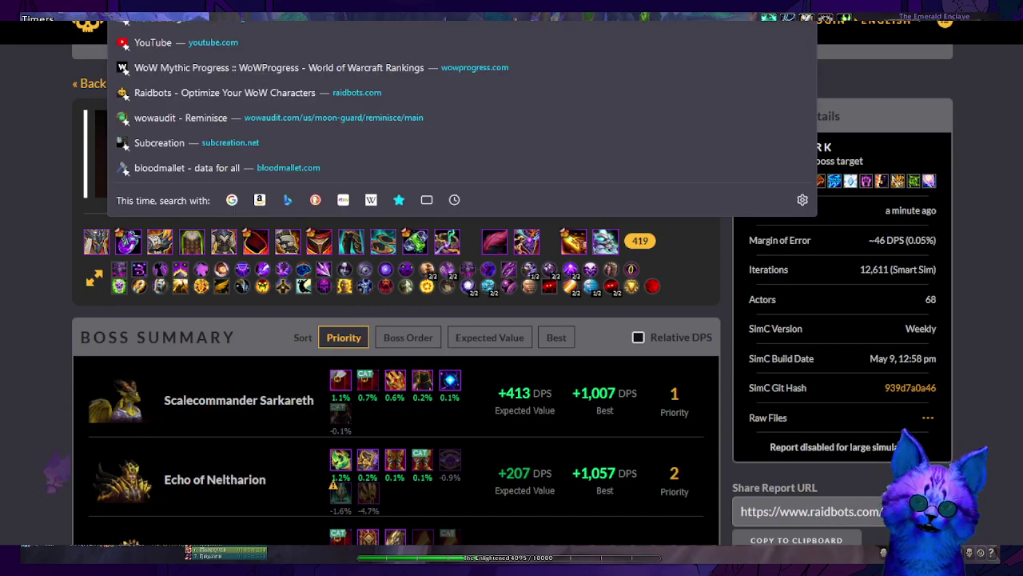
key(ctrl+Tab)
scroll(325, 162, up, 2)
click(271, 138)
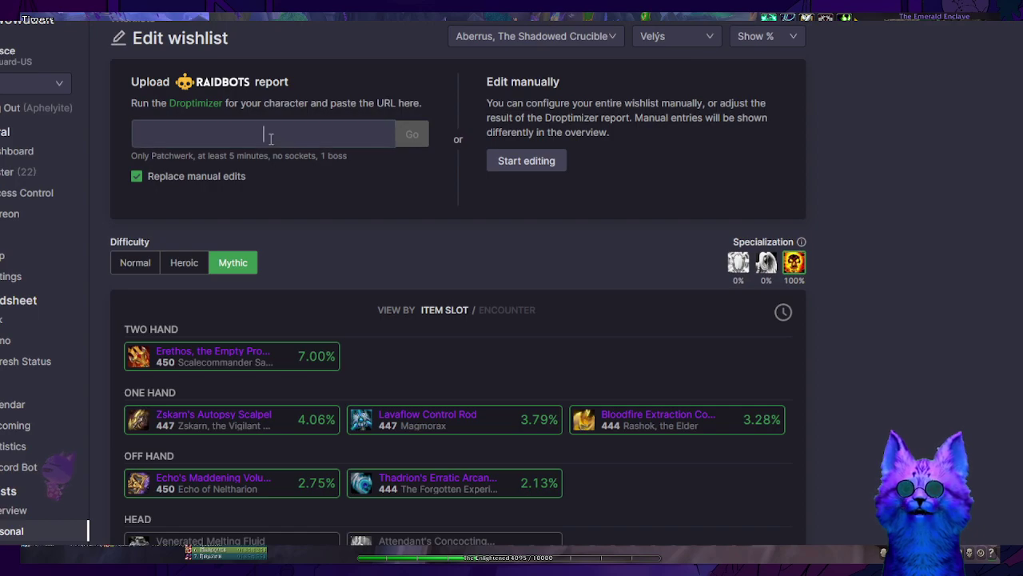
text(e99NCdqnvmfa8p4m2kGvmz)
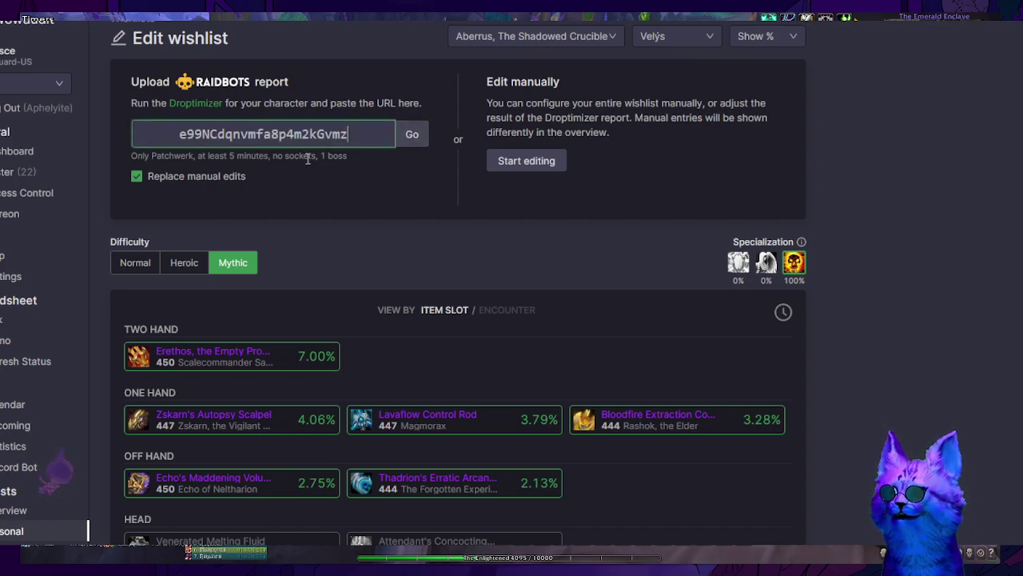
click(410, 135)
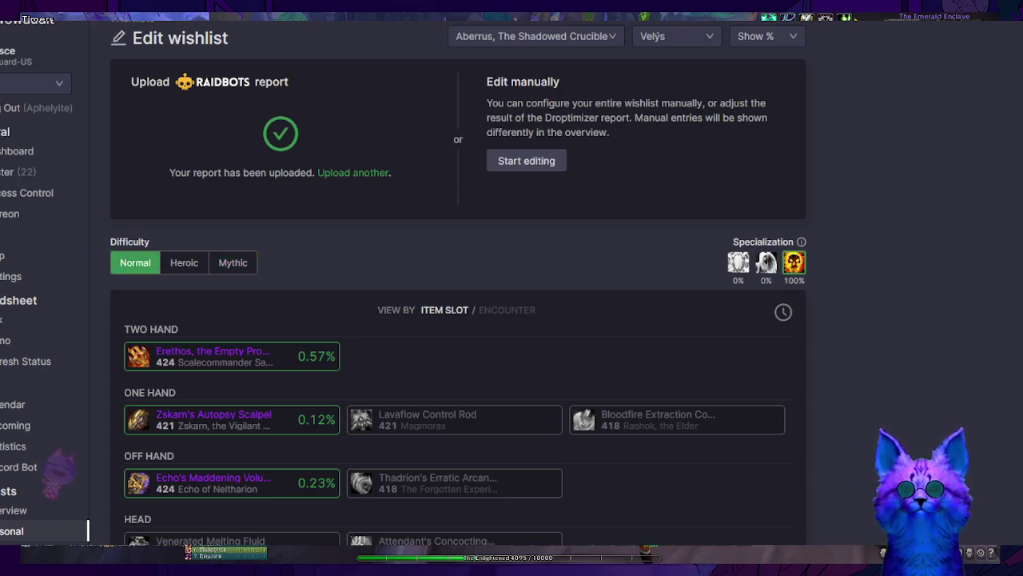
- Copy the URL of the Mythic Aberrus Droptimizer report and upload it to the personal wishlist as another report
key(ctrl+shift+Tab)
key(ctrl+shift+Tab)
key(ctrl+l)
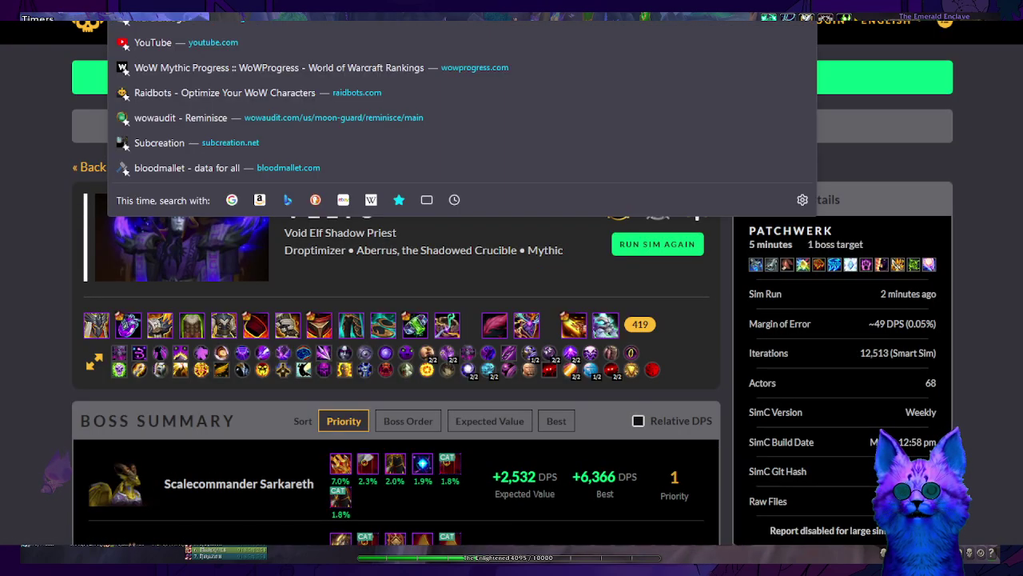
key(ctrl+Tab)
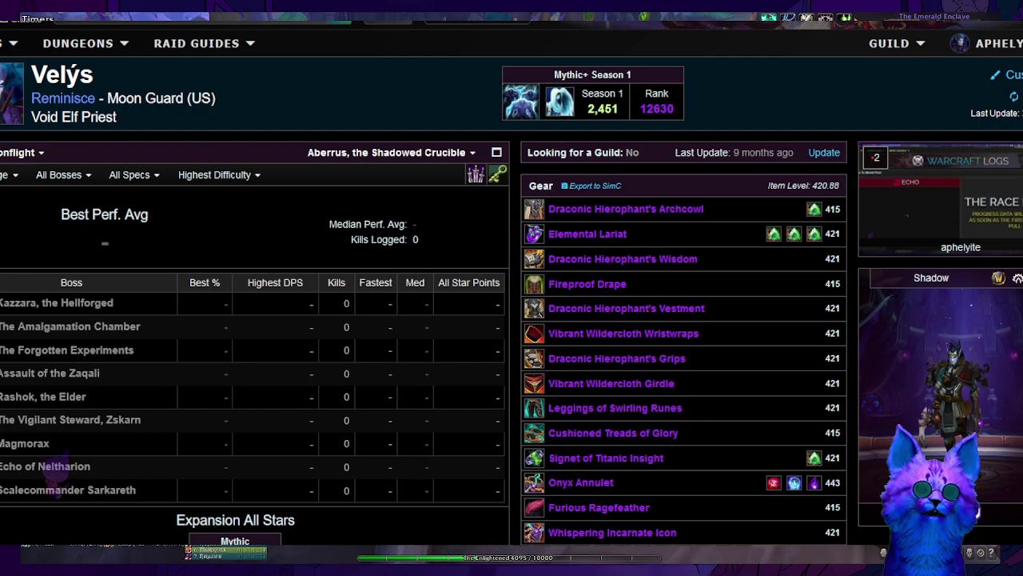
key(ctrl+Tab)
click(343, 173)
text(9u1YE8ogzgo4LPwj3XSQyX)
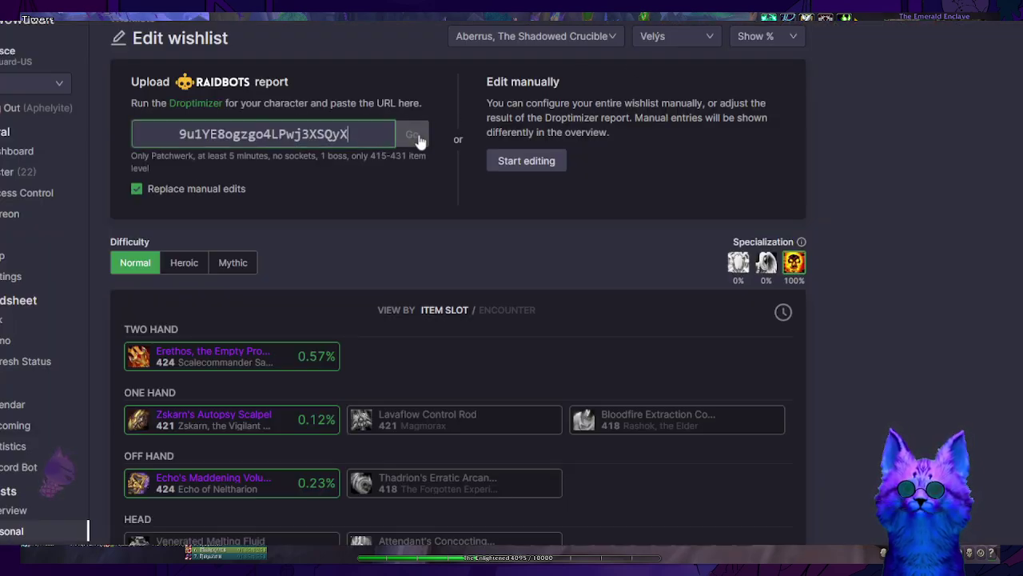
key(Return)
- Find the Heroic Aberrus Droptimizer report, copy its URL and upload it to the personal wishlist
key(ctrl+Tab)
scroll(527, 84, up, 15)
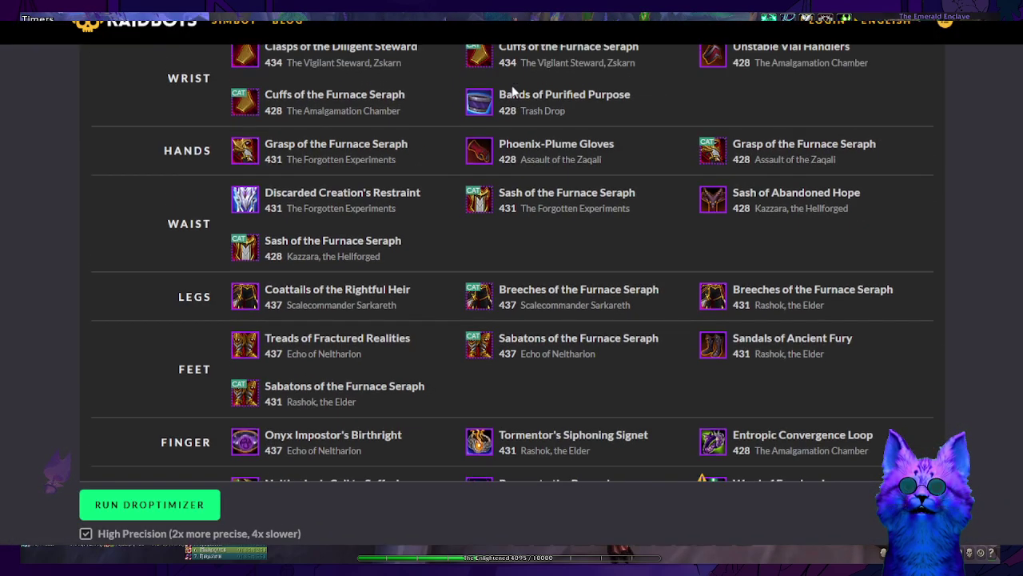
scroll(527, 84, up, 5)
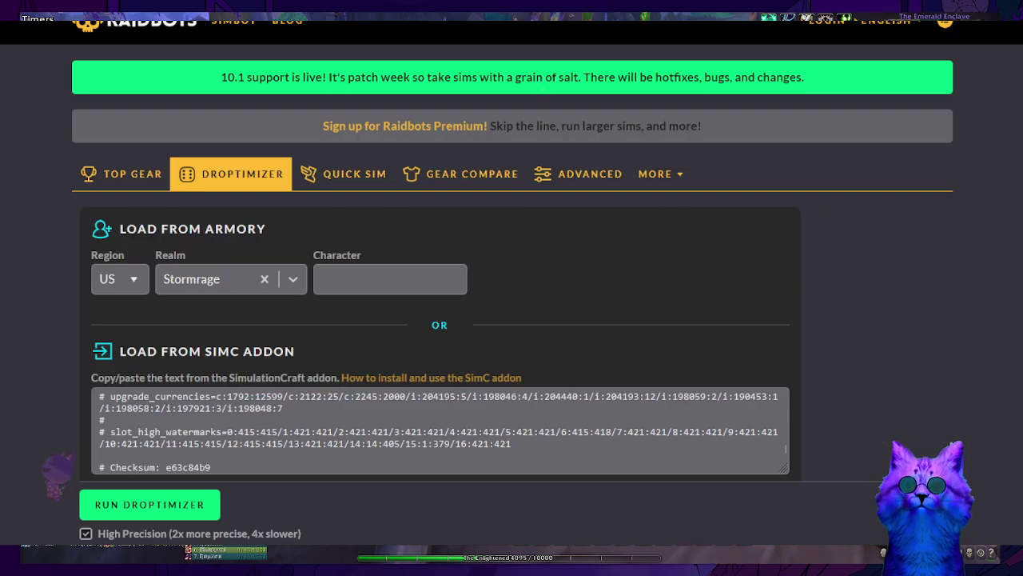
key(ctrl+Tab)
key(ctrl+Tab)
scroll(436, 159, up, 10)
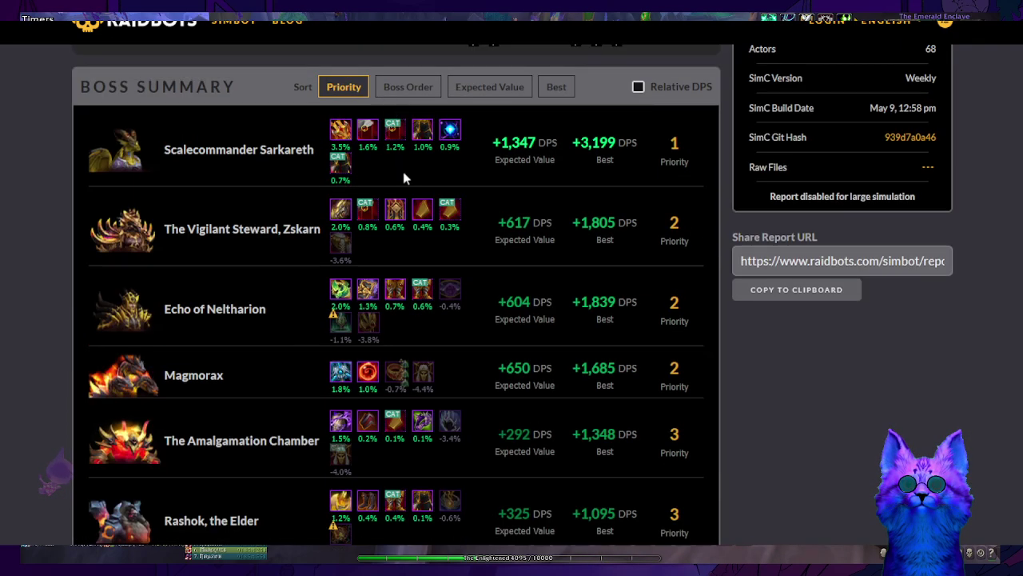
key(ctrl+l)
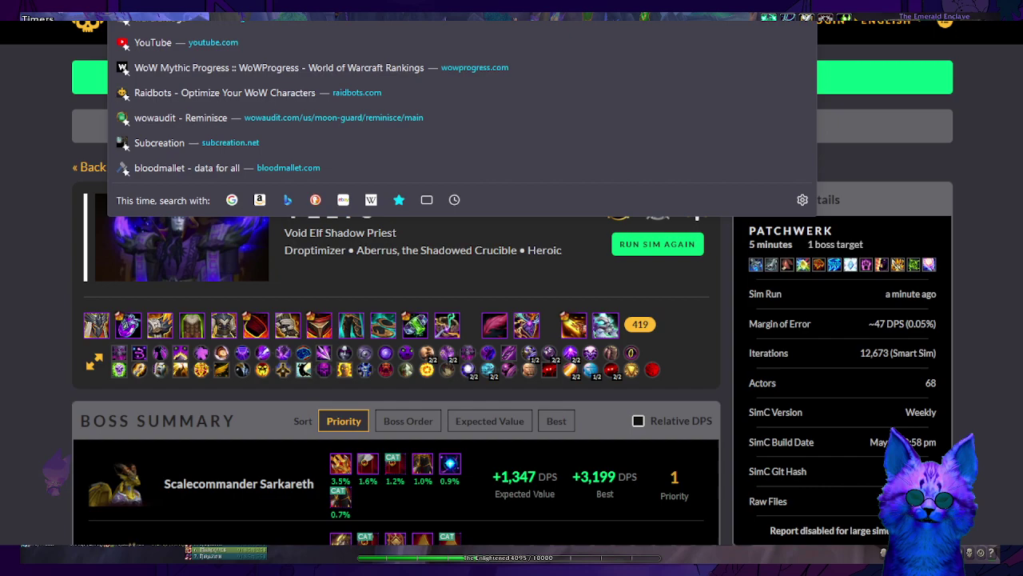
key(ctrl+Tab)
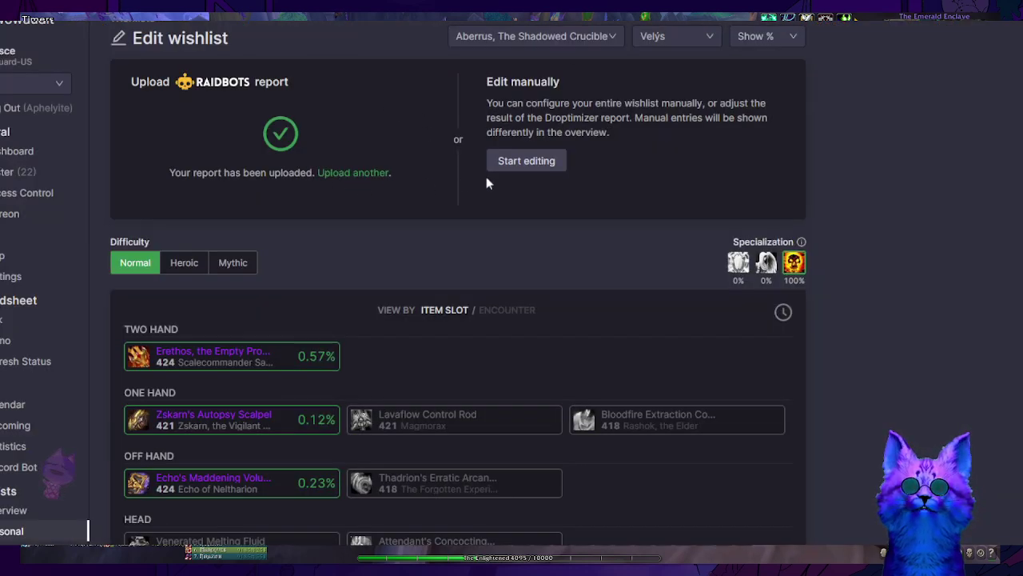
click(364, 172)
text(au1EjXdNgMaQ9GnKGKSmdc)
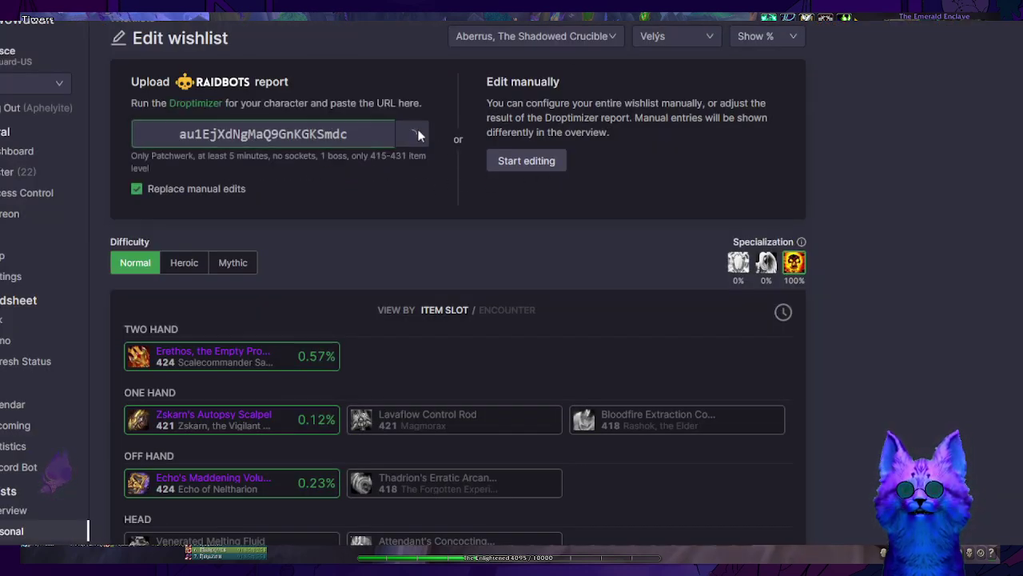
click(416, 131)
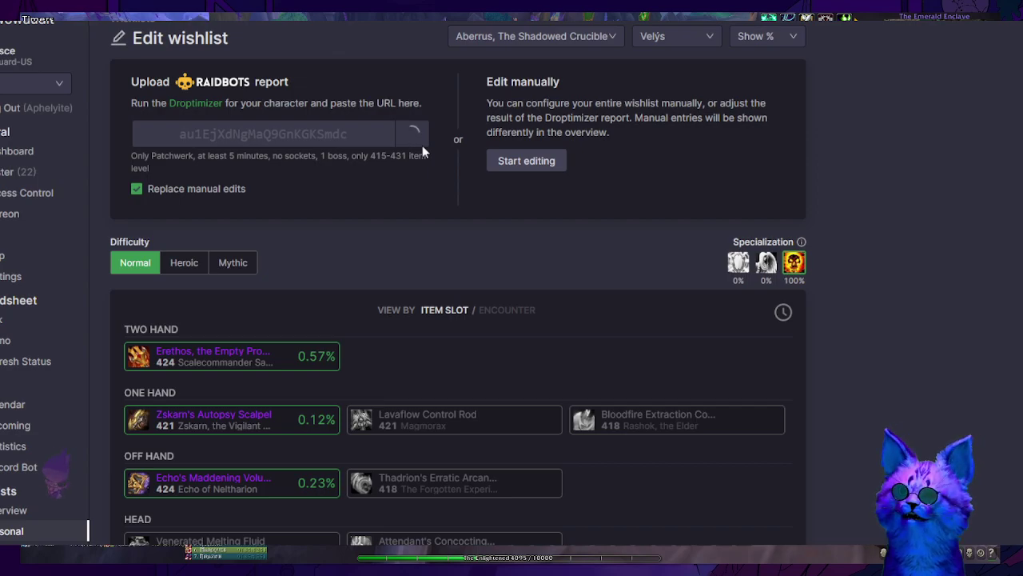
- Show the wishlist for Heroic difficulty and review the item upgrades by slot, from two-hand weapons to back
click(184, 262)
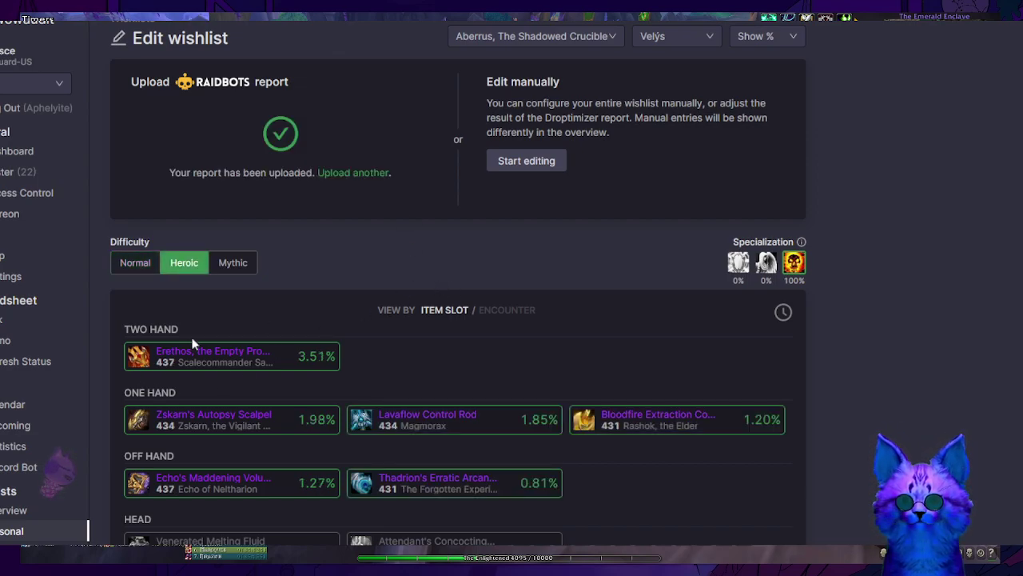
scroll(239, 283, down, 1)
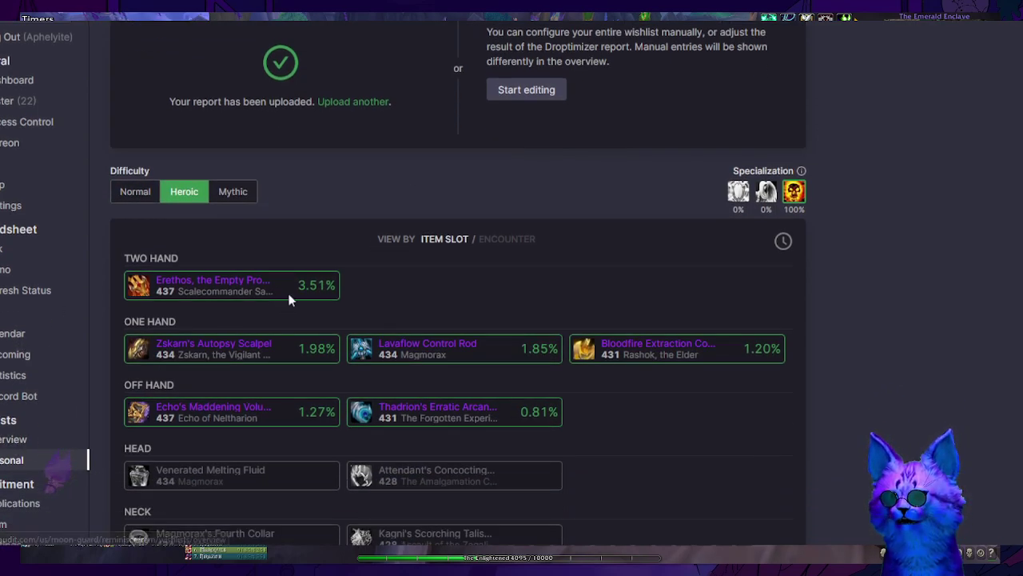
scroll(178, 263, down, 2)
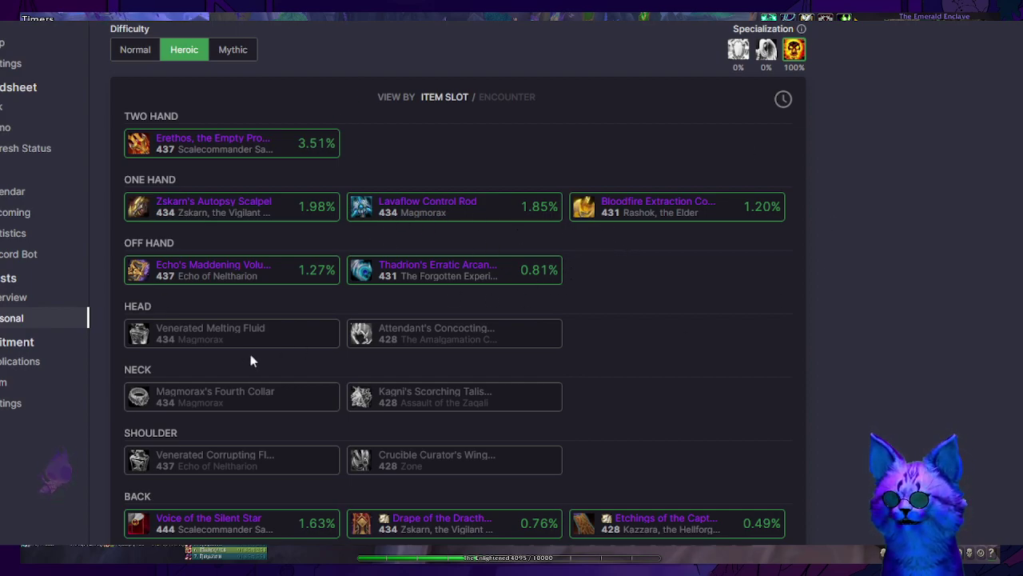
- Open the team's wishlist overview for Mythic Aberrus and view the upgrade details for Bands of Purified Purpose
click(14, 297)
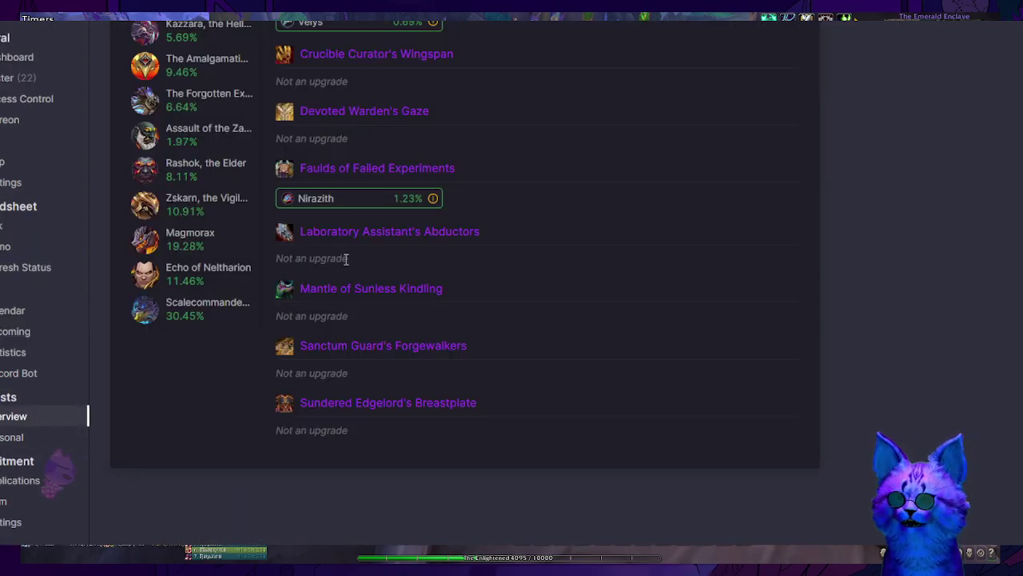
scroll(345, 258, up, 2)
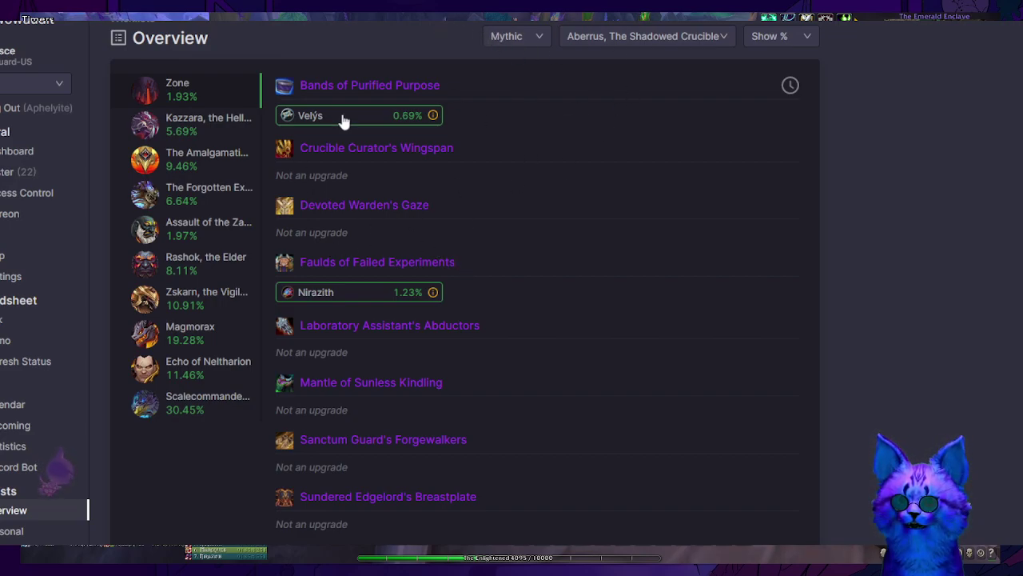
mouse_move(434, 117)
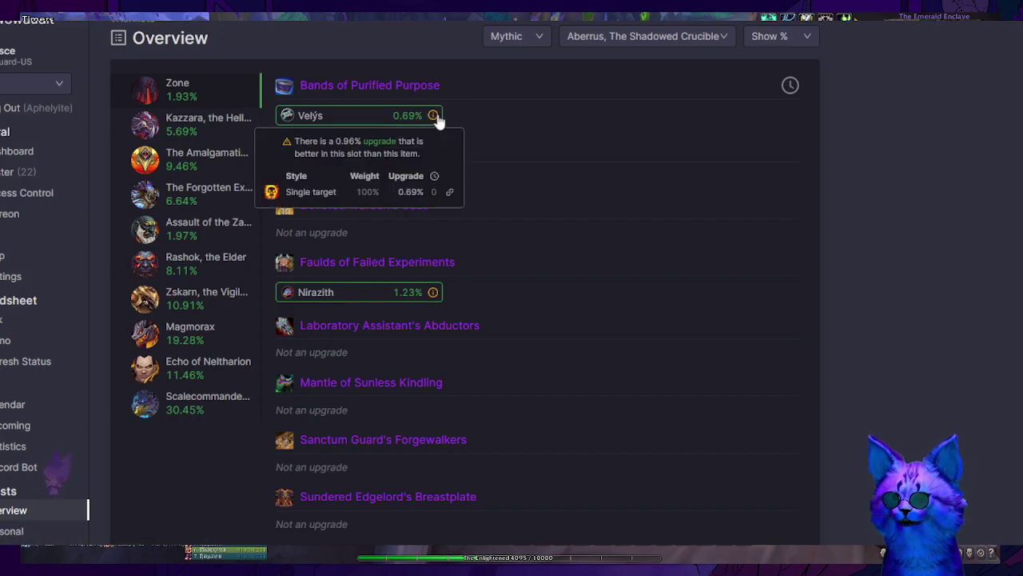
- Show the Kazzara, the Hellforged loot in the overview and compare which raiders gain upgrades from each item
click(213, 135)
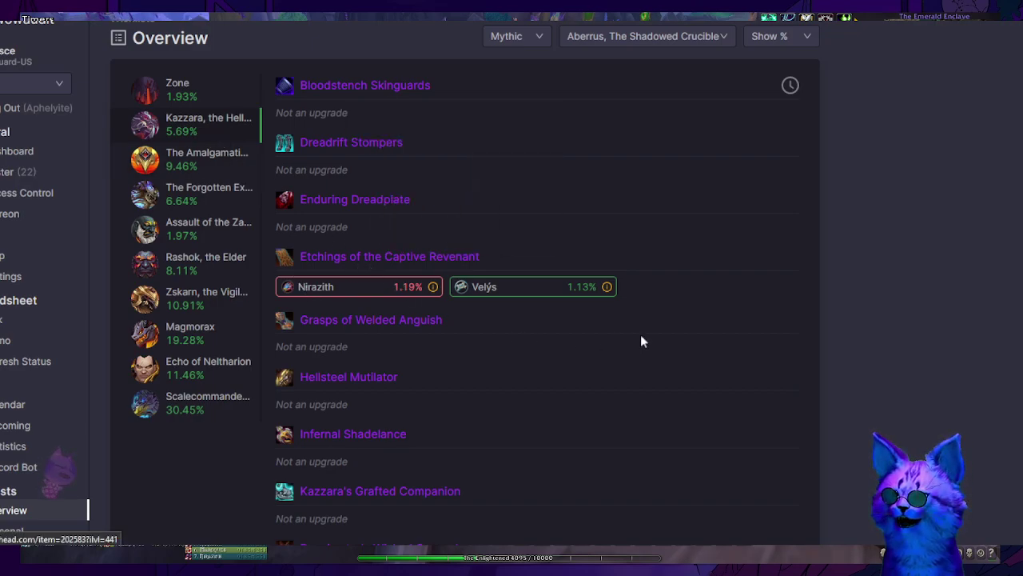
scroll(602, 294, down, 3)
scroll(600, 292, down, 2)
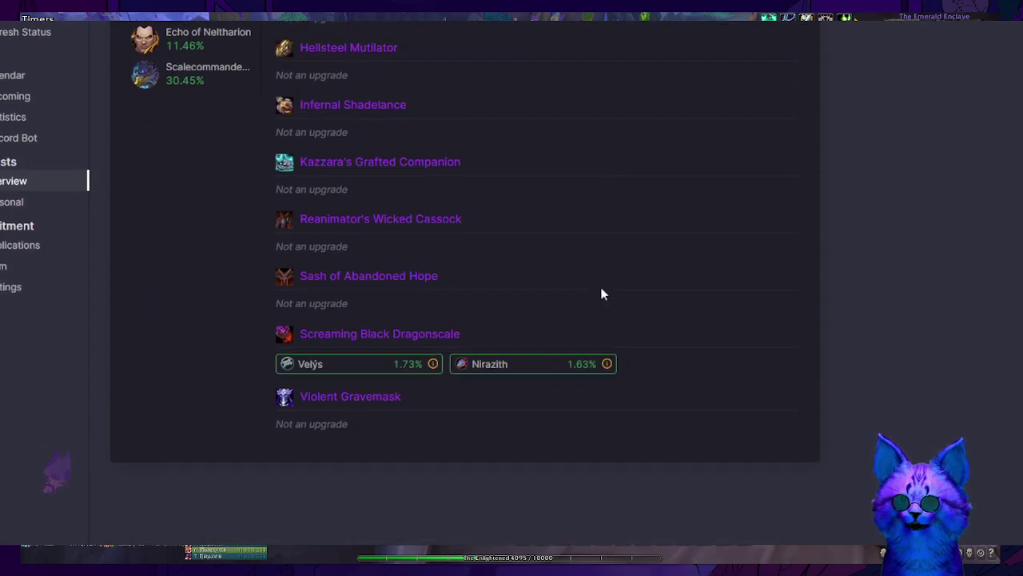
scroll(359, 293, up, 3)
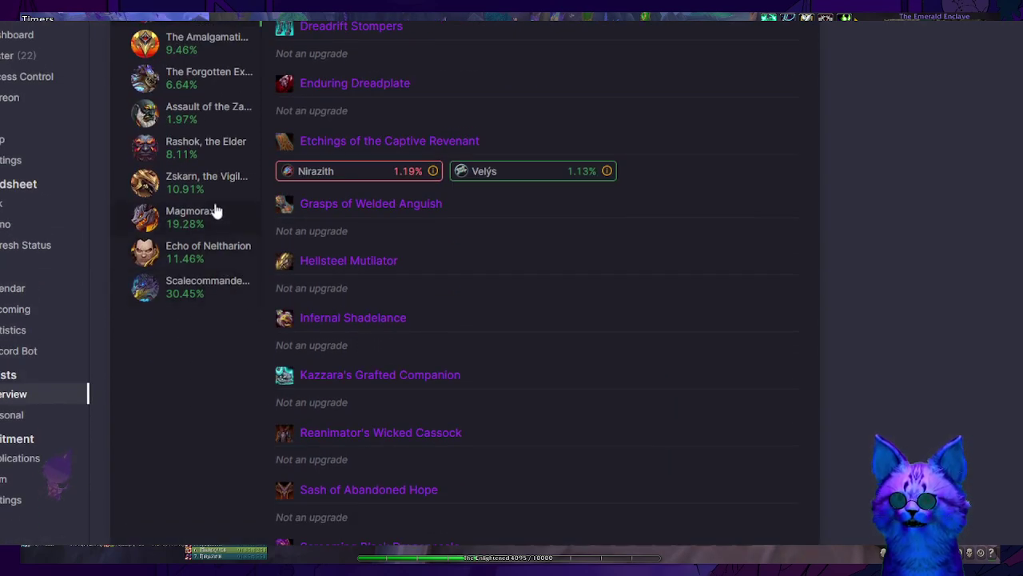
- View the Zskarn loot, switch to Echo of Neltharion and inspect the item details of Echo's Maddening Volume
click(208, 182)
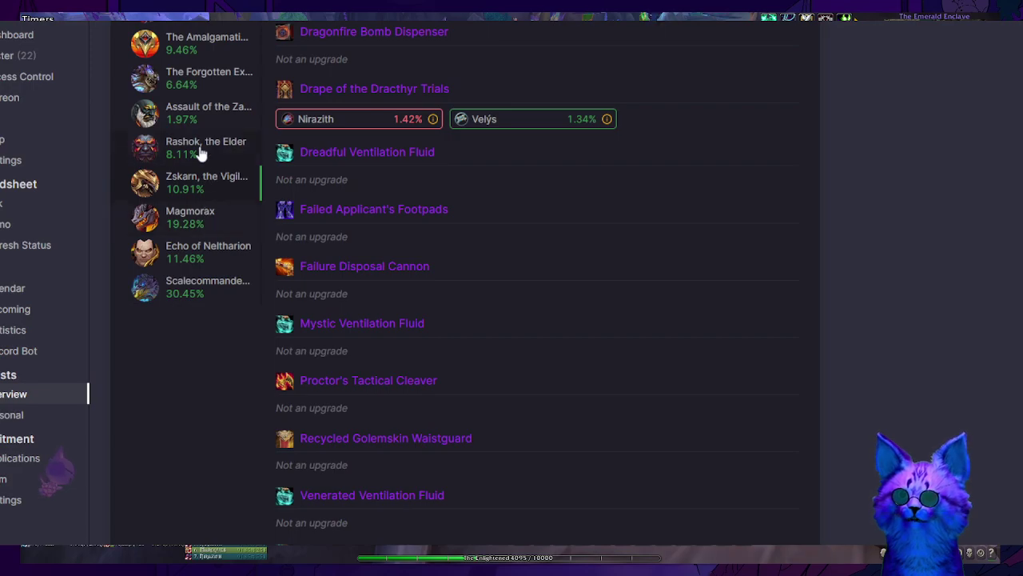
click(211, 255)
scroll(564, 271, up, 2)
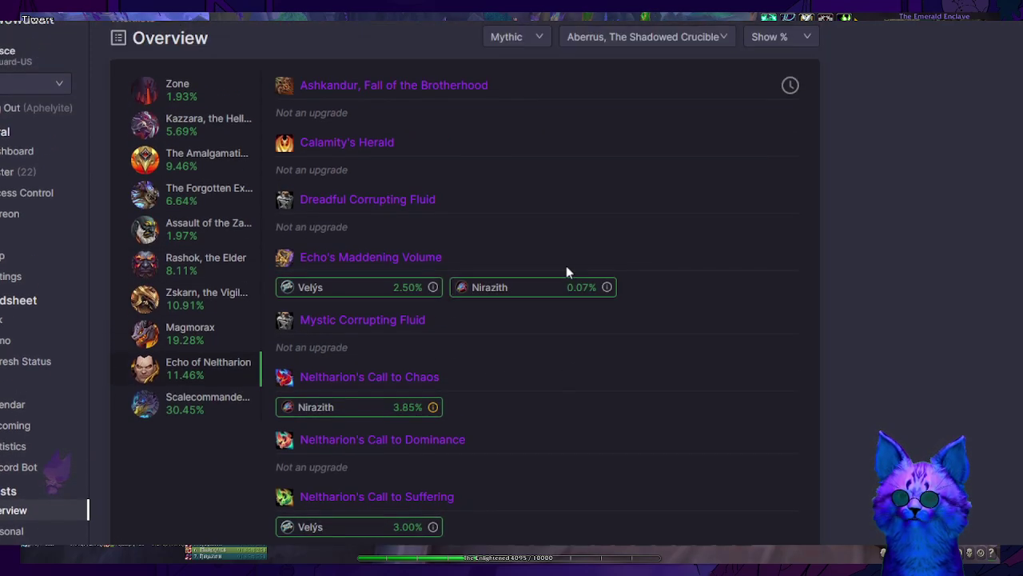
scroll(456, 311, down, 2)
mouse_move(400, 201)
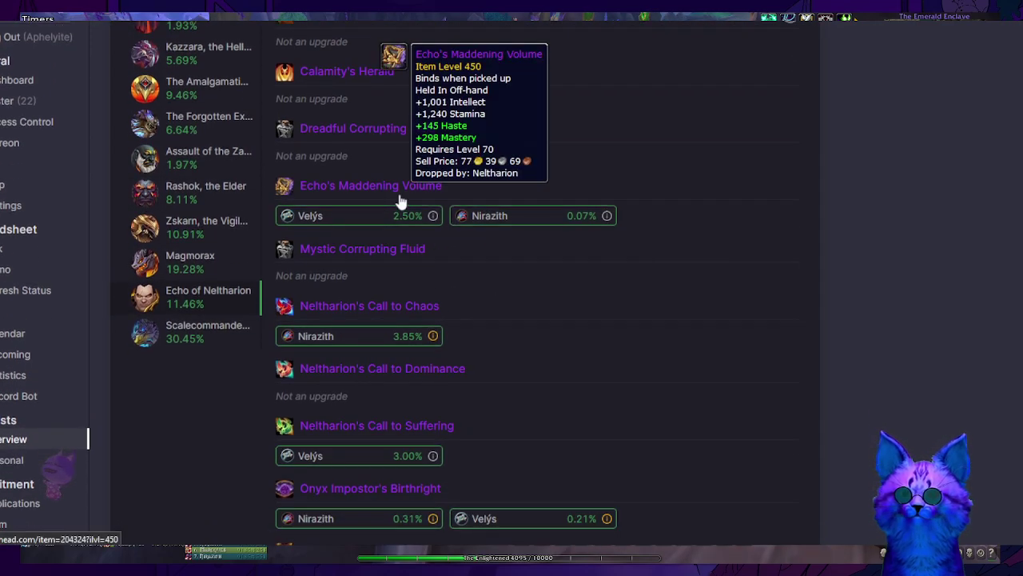
- Inspect the upgrade and item details of Neltharion's Call to Suffering, and compare the raiders' upgrades from Echo's Maddening Volume
scroll(400, 202, down, 4)
scroll(438, 149, up, 3)
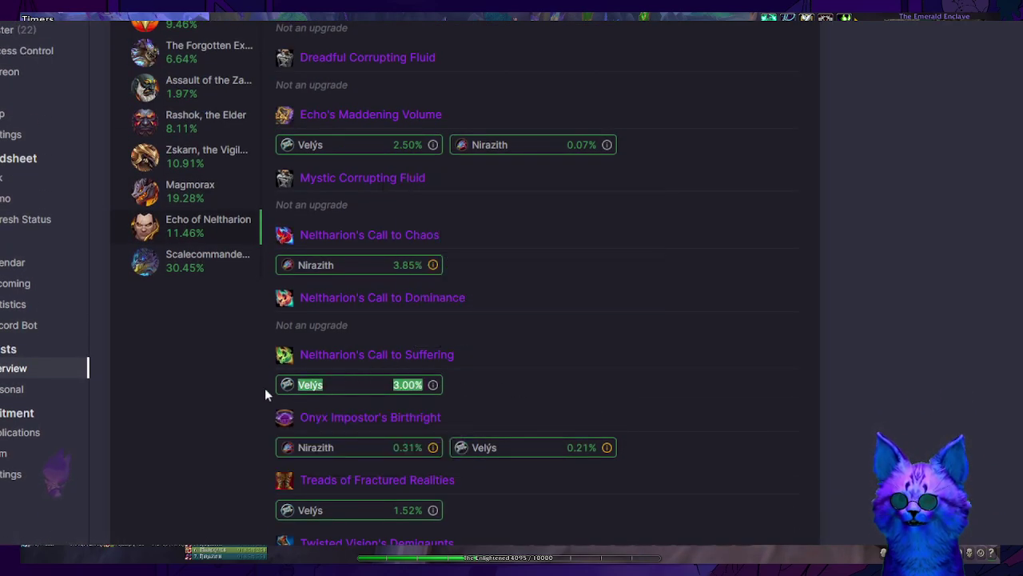
mouse_move(434, 387)
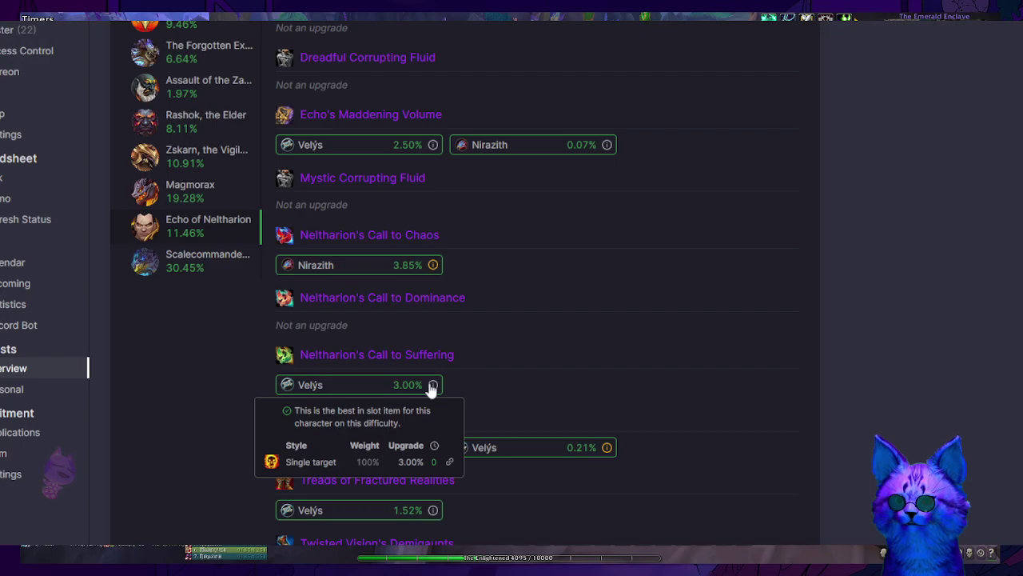
mouse_move(320, 356)
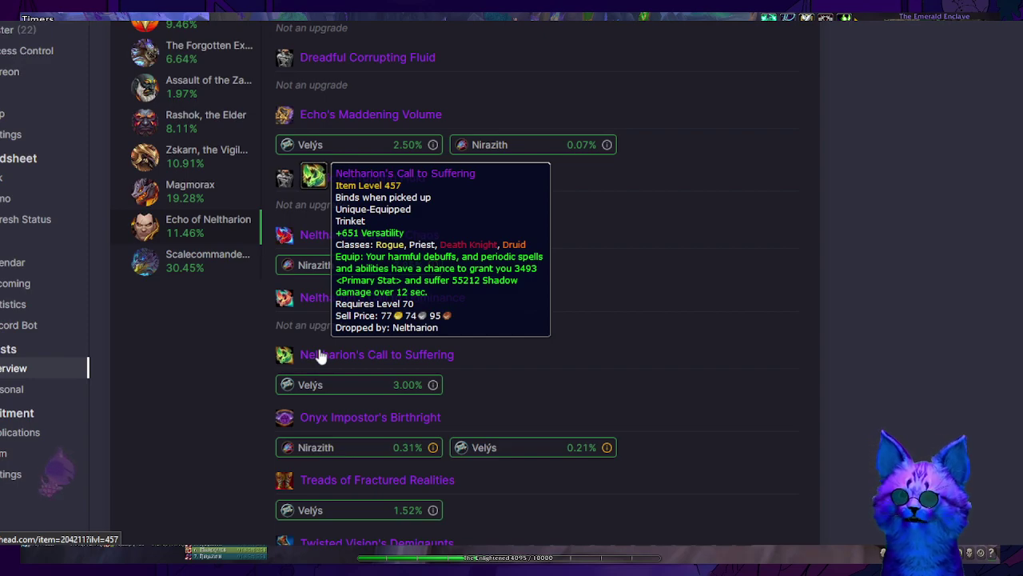
scroll(500, 373, up, 1)
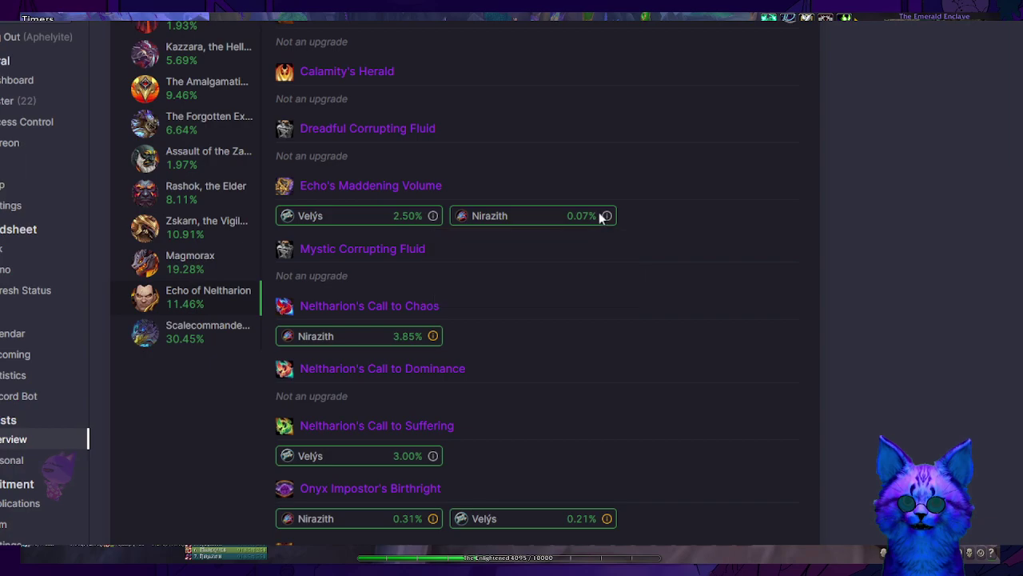
mouse_move(606, 221)
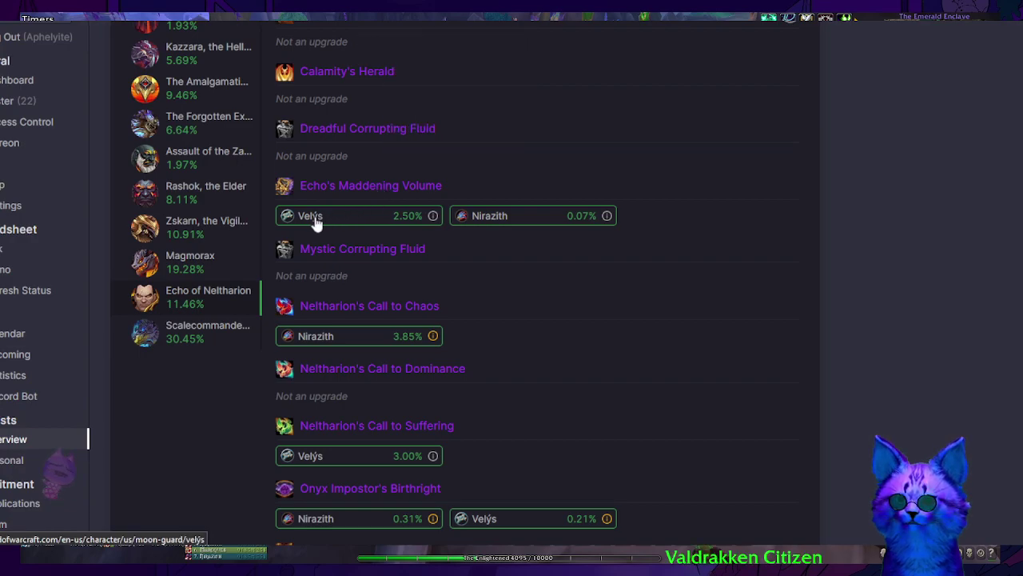
mouse_move(434, 221)
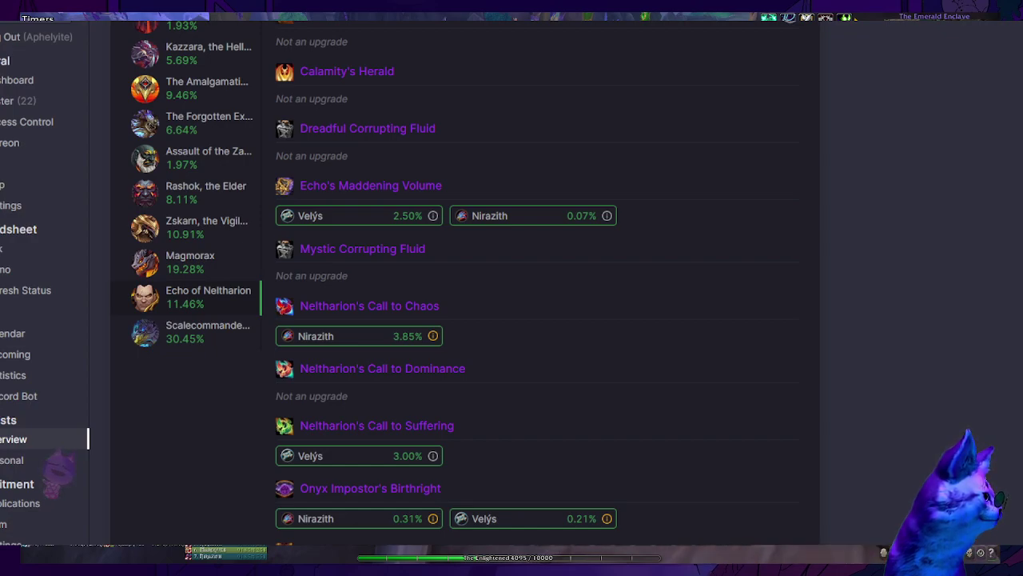
- Open the personal wishlist editor and switch it to the character Liltop
scroll(463, 279, up, 2)
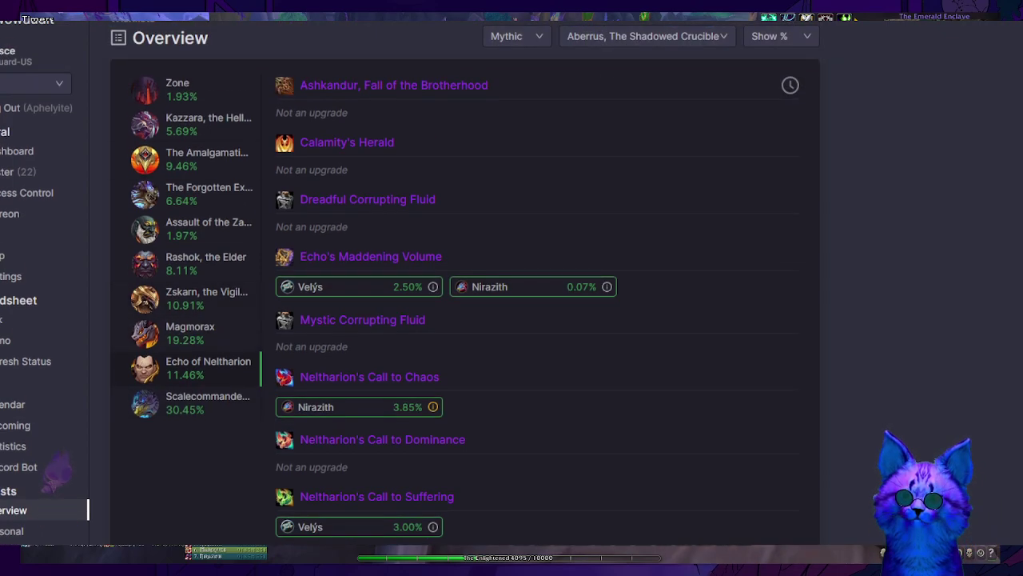
click(12, 531)
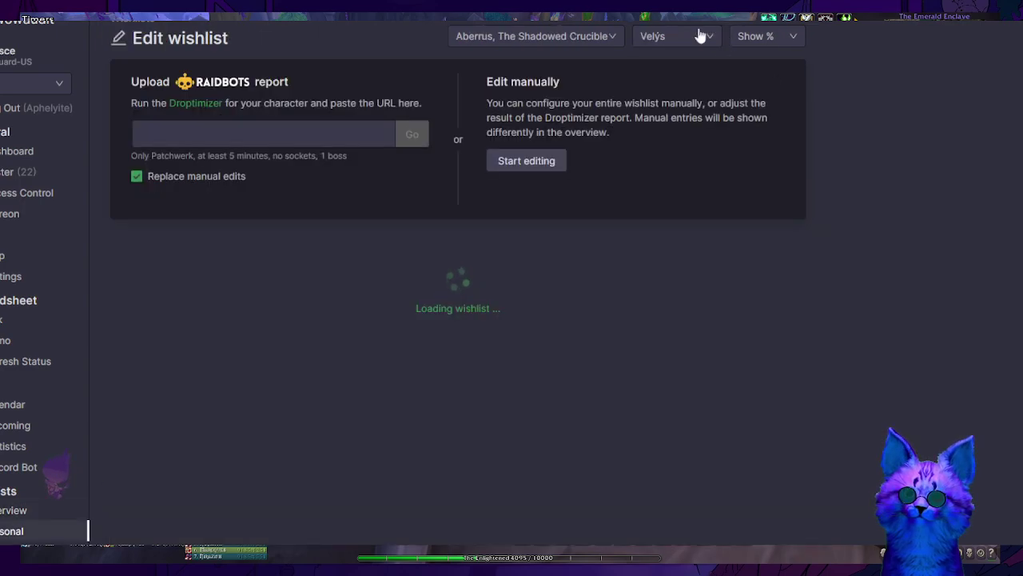
click(681, 40)
scroll(674, 160, up, 3)
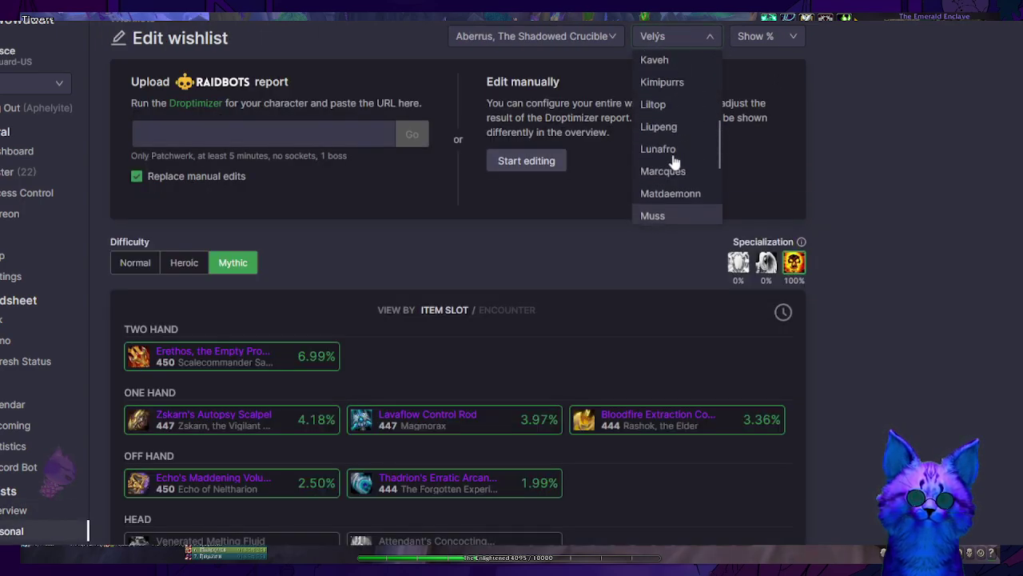
click(656, 109)
- Upload the Raidbots Droptimizer report hN8Ezwsc5GFdcd1cRj7cmW to Liltop's wishlist and check the item upgrades by slot
click(263, 141)
text(hN8Ezwsc5GFdcd1cRj7cmW)
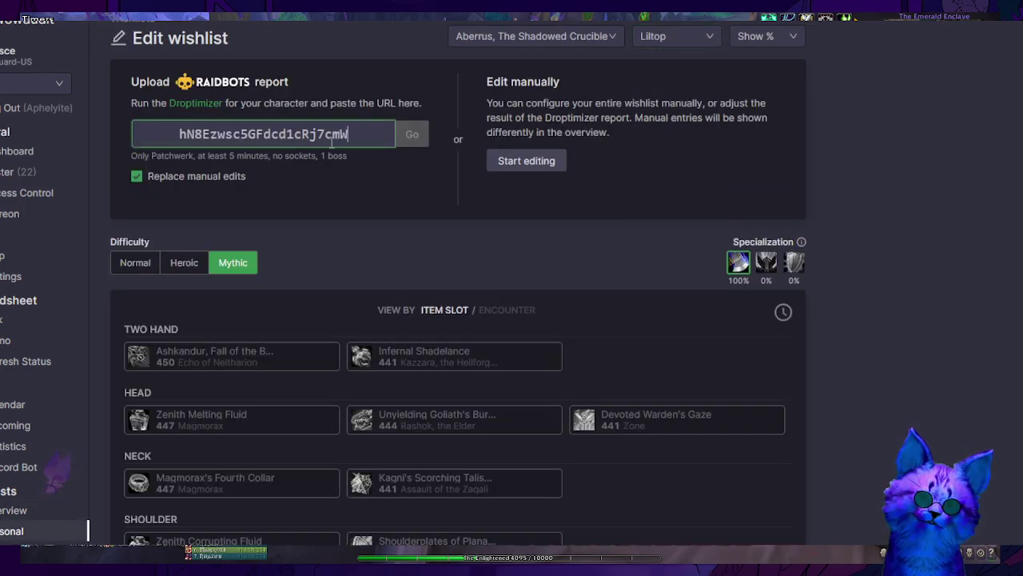
click(414, 136)
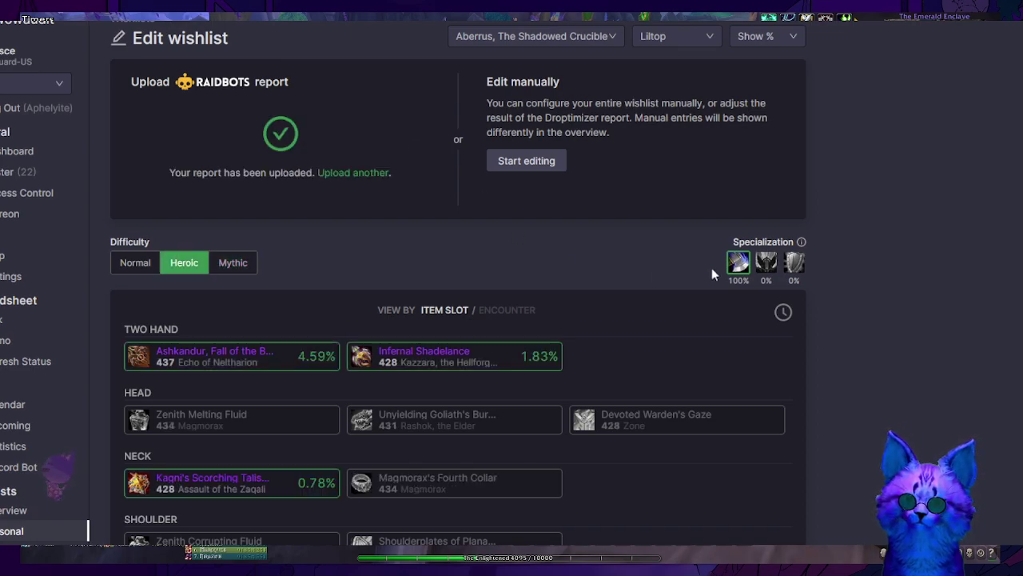
scroll(681, 288, down, 1)
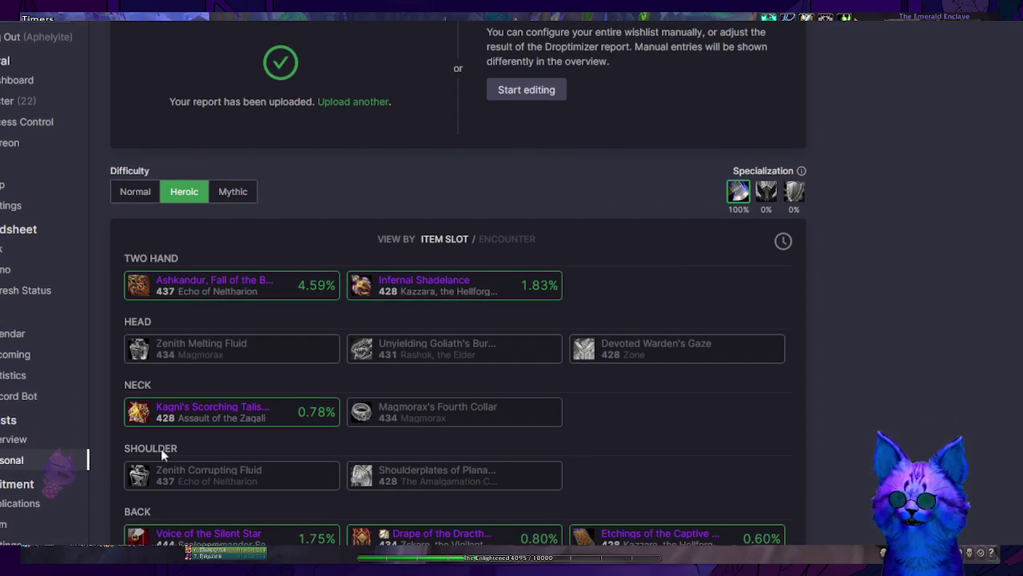
- Return to the team's wishlist overview and set its difficulty to Heroic
click(20, 442)
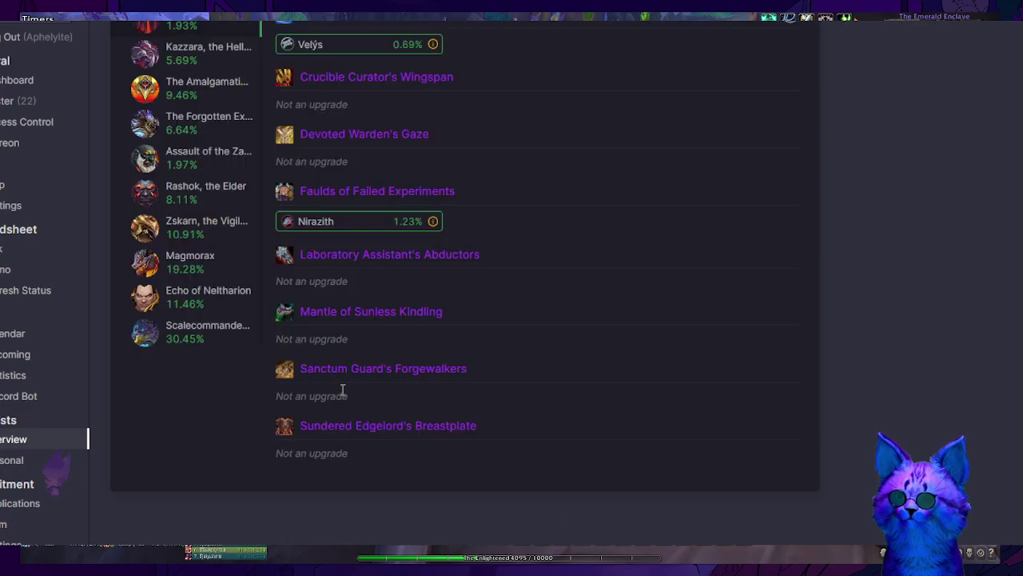
scroll(632, 363, up, 1)
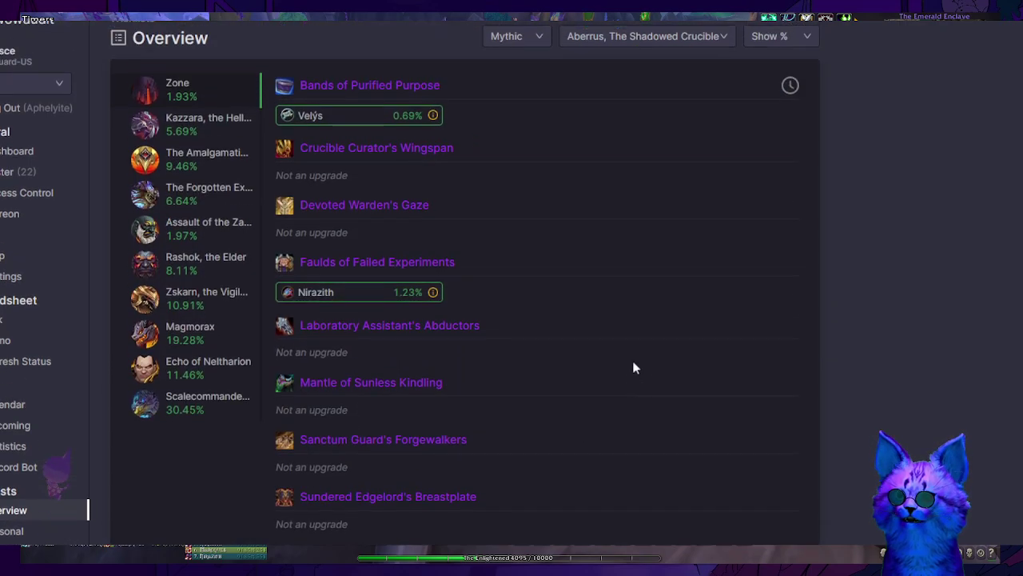
click(200, 268)
click(508, 40)
click(508, 84)
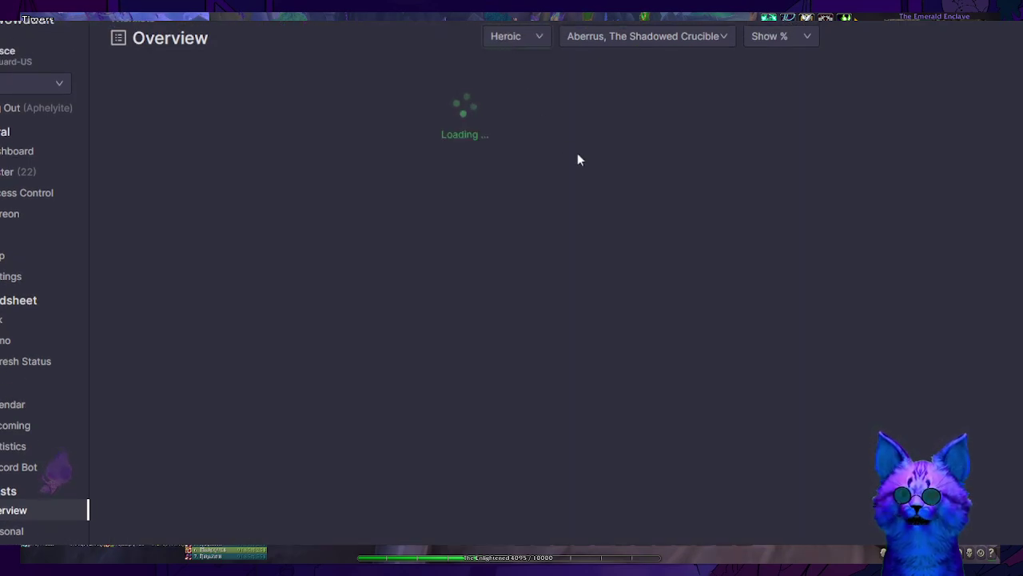
- Review the Zone loot in the Heroic overview, and show the raider upgrades from Zskarn's items
scroll(536, 281, down, 1)
scroll(512, 304, down, 1)
scroll(271, 304, up, 1)
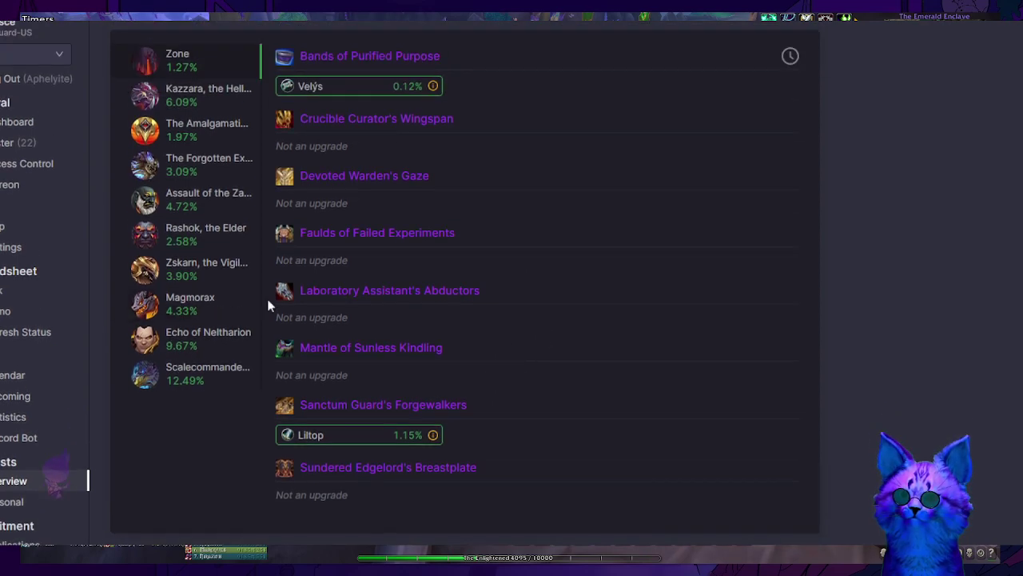
click(211, 272)
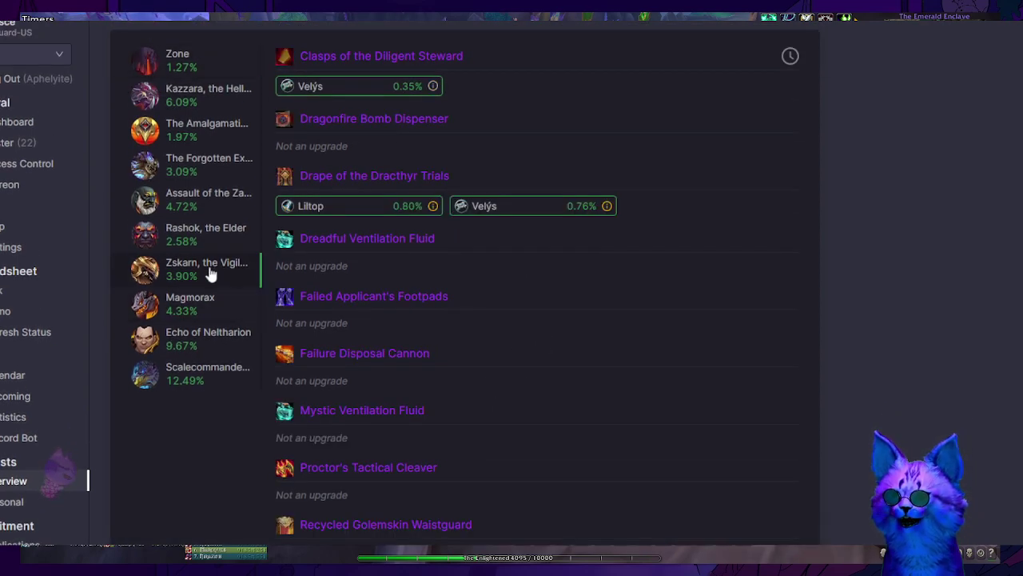